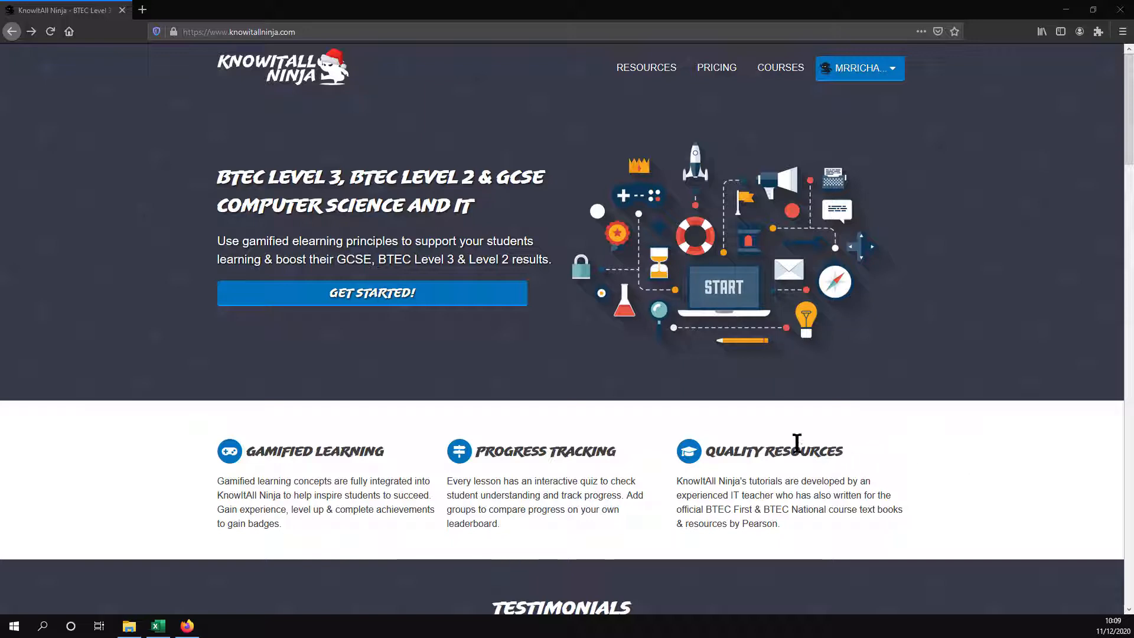
- Open the Class Manager, look over its sections down to Manage Leaderboard, and open the subscription management page
click(876, 72)
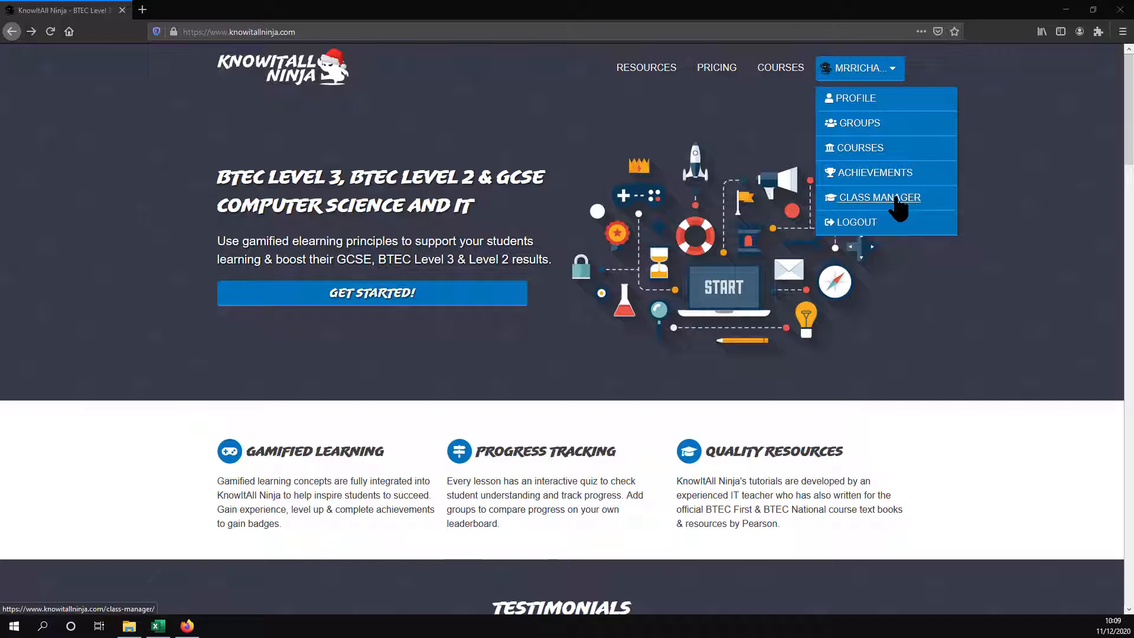
click(899, 206)
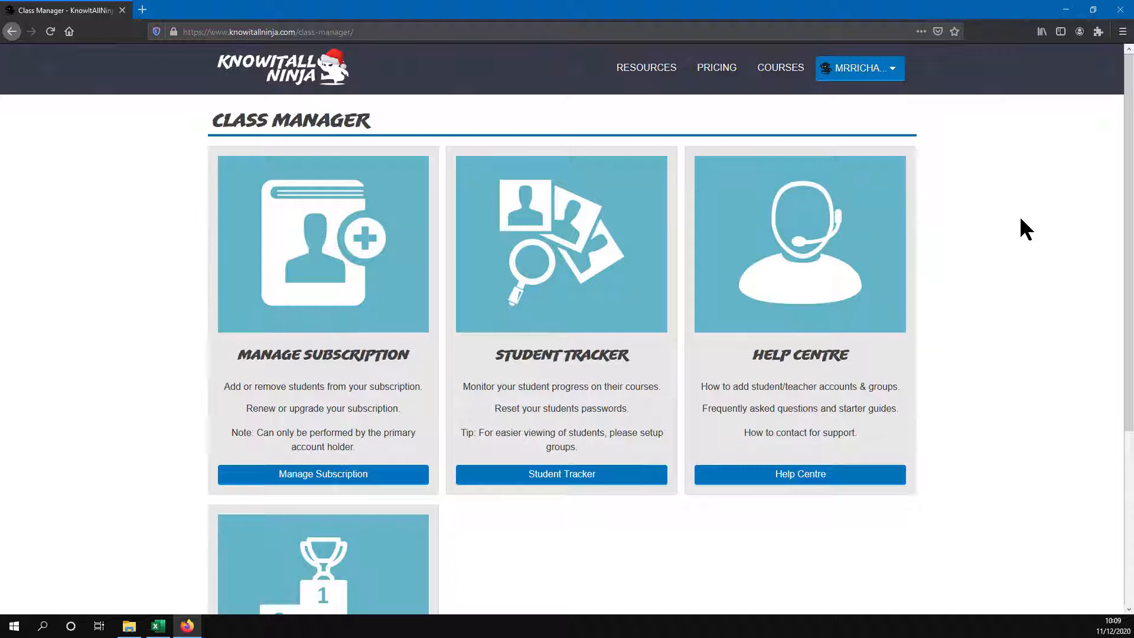
scroll(1020, 219, down, 2)
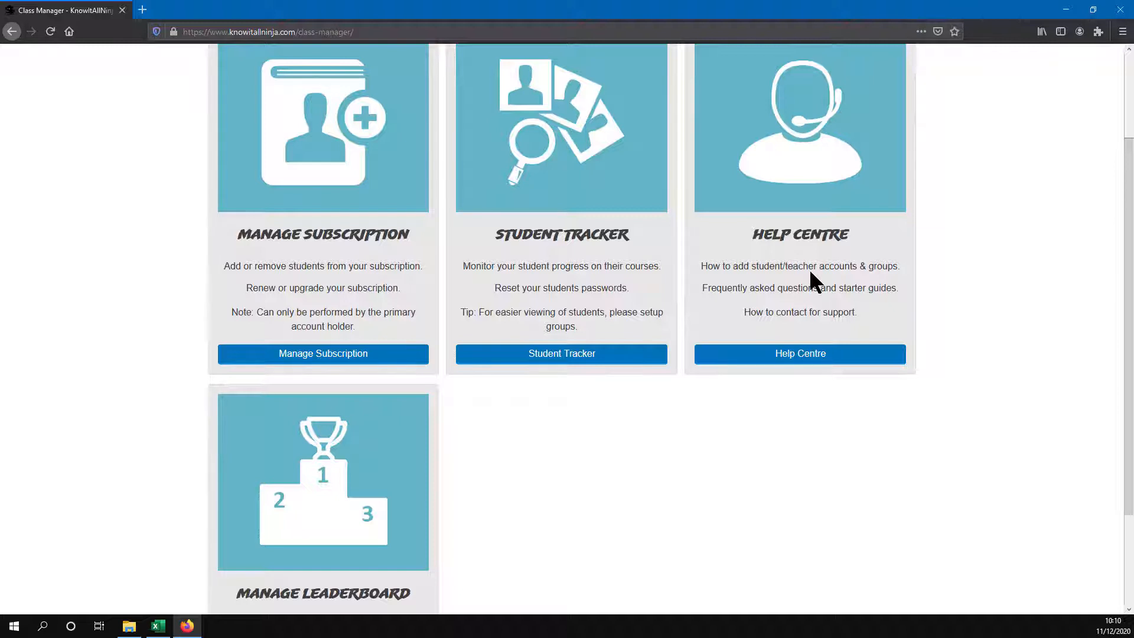
scroll(1063, 361, down, 3)
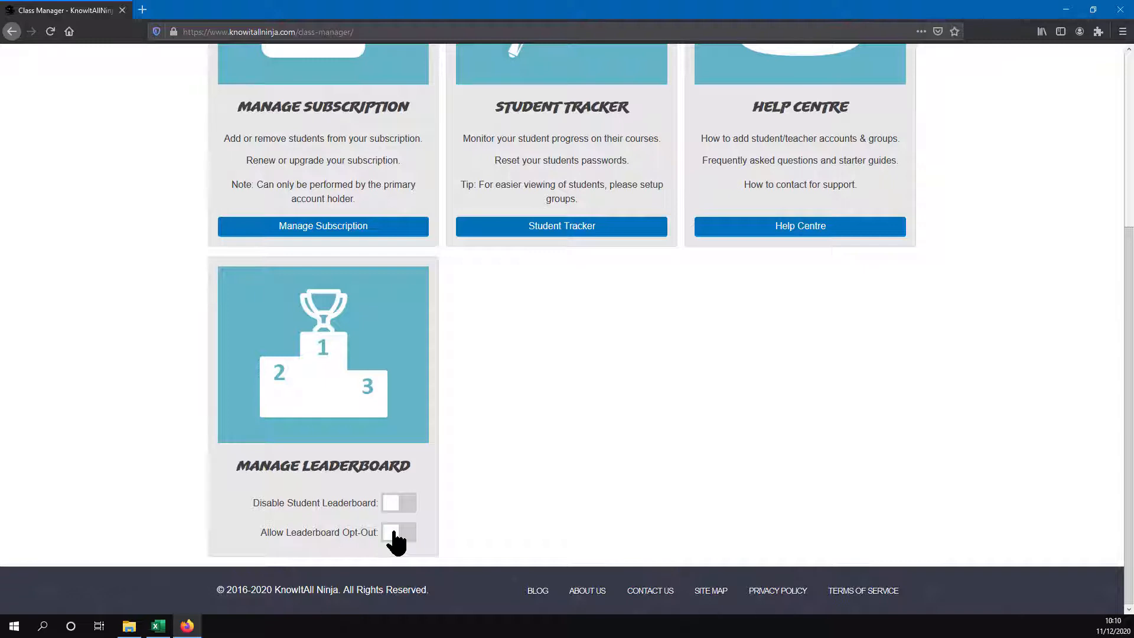
scroll(554, 414, up, 5)
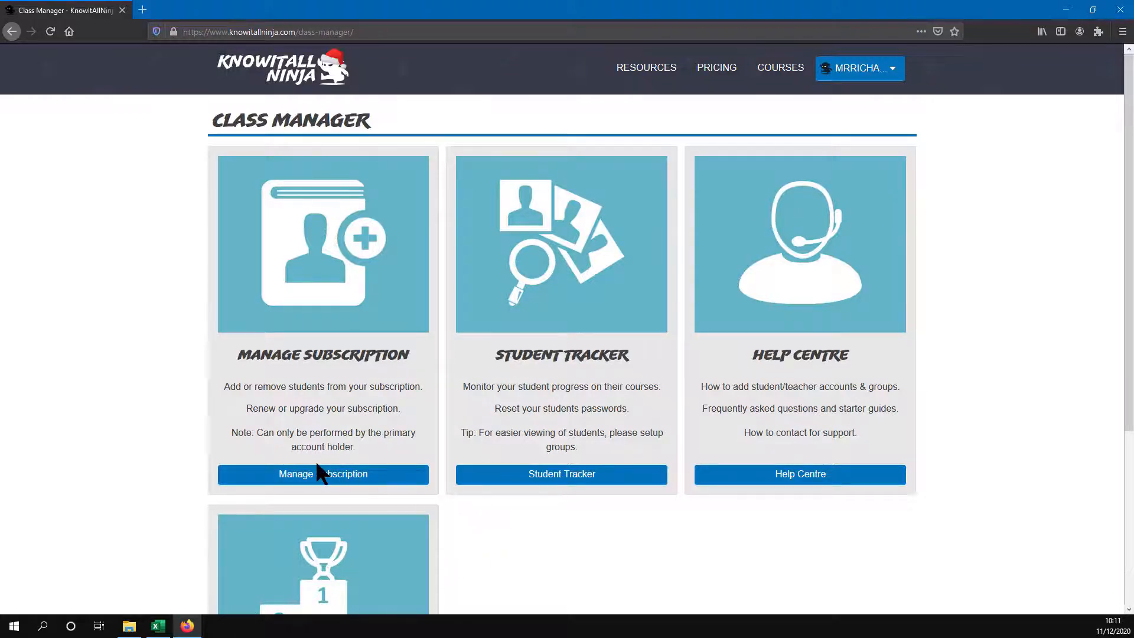
click(326, 474)
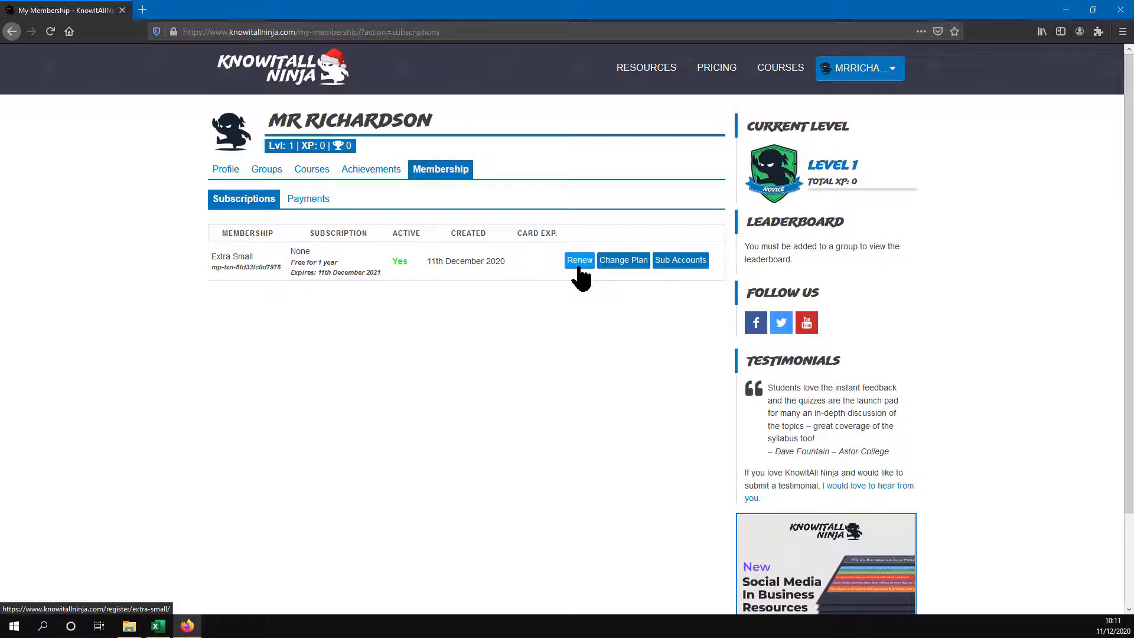
- Review the plans available for changing the Extra Small membership and dismiss the selection without changing the plan
click(629, 260)
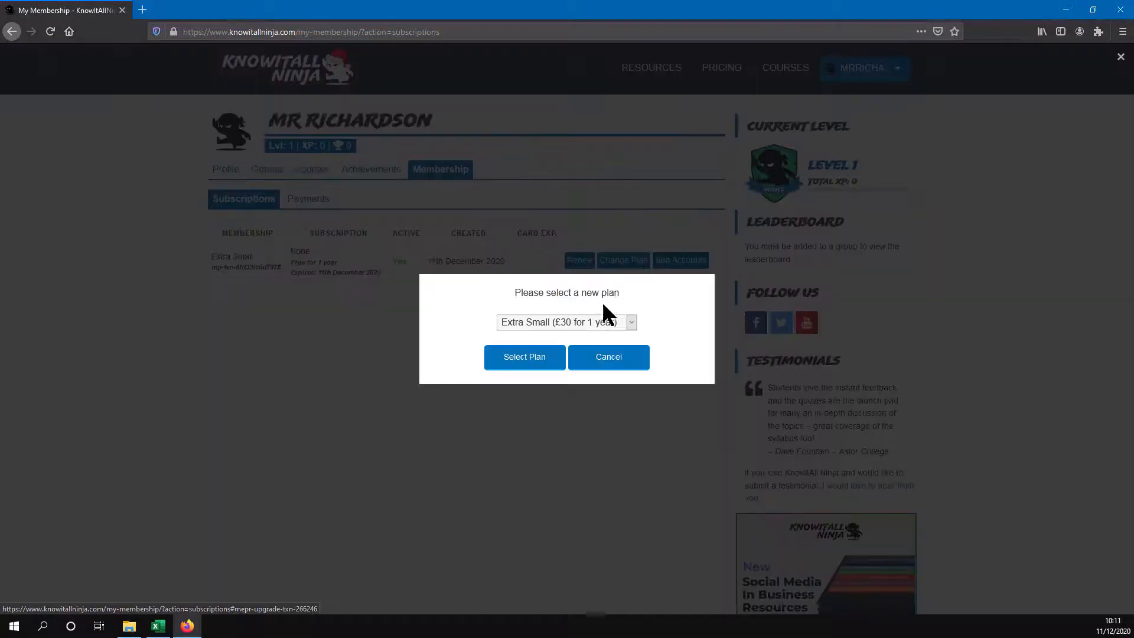
click(579, 320)
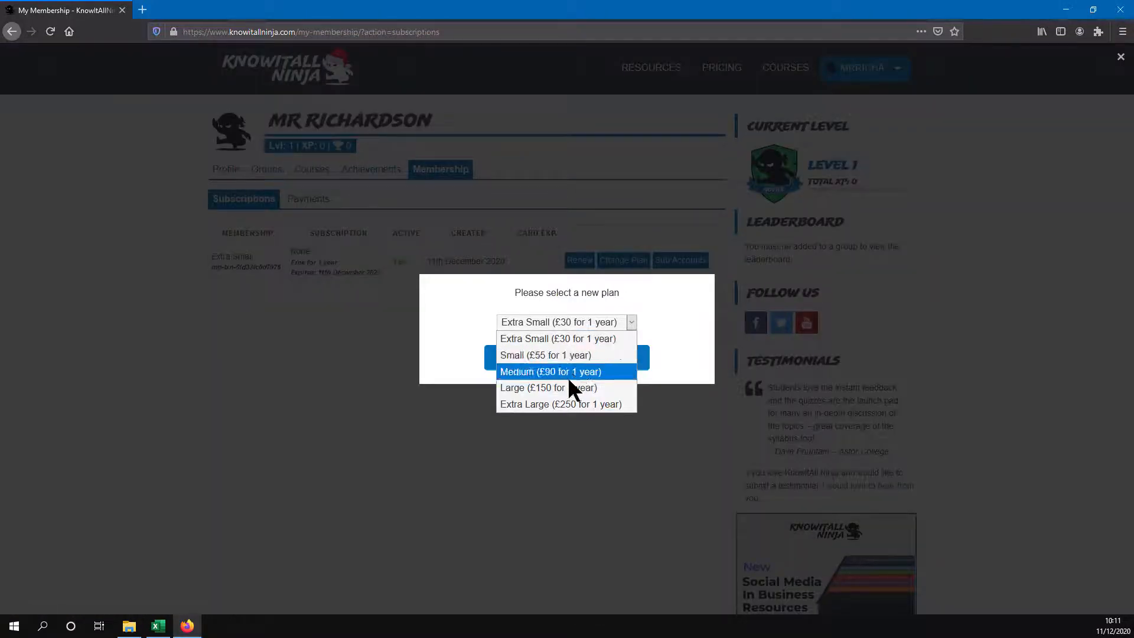
click(575, 317)
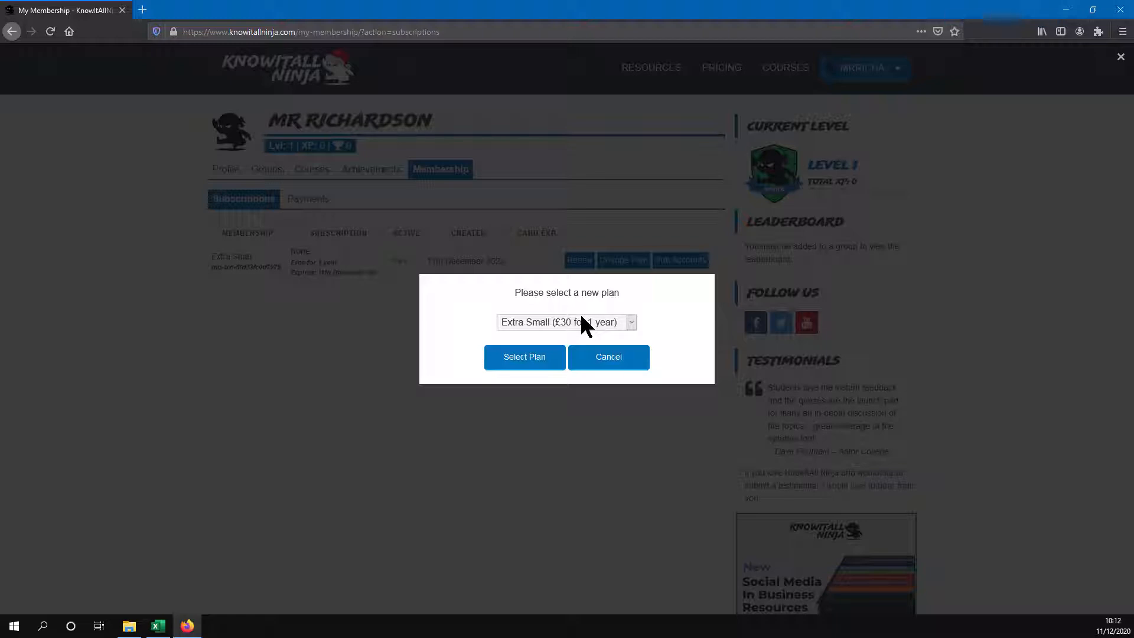
click(614, 359)
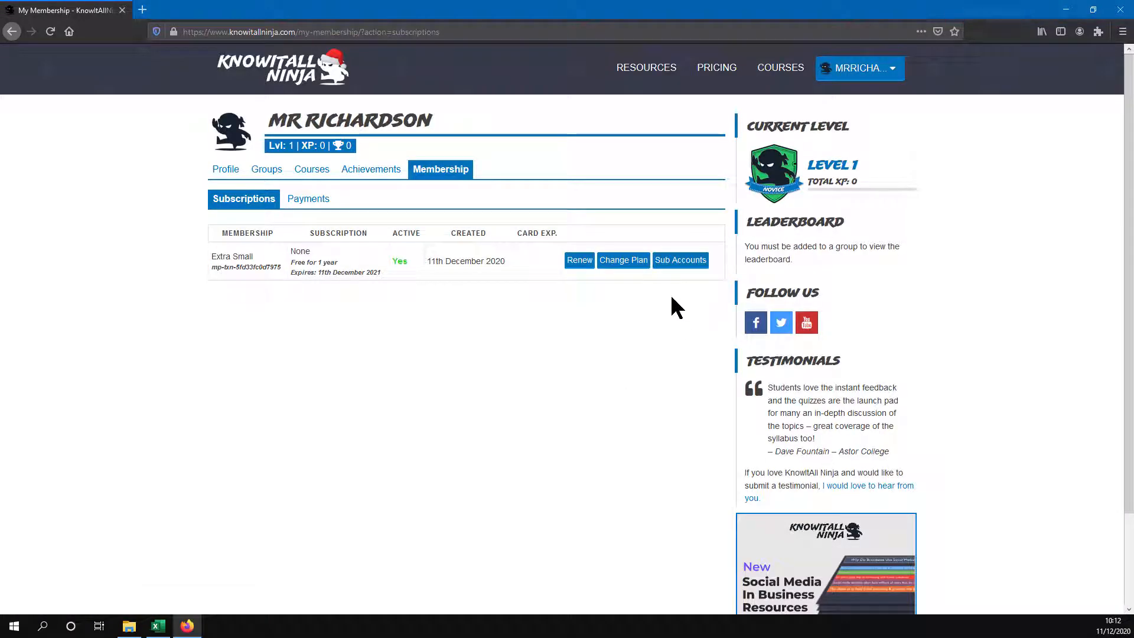
- Open the membership's sub accounts, inspect the form for adding one account with its welcome email option, and collapse it
click(682, 262)
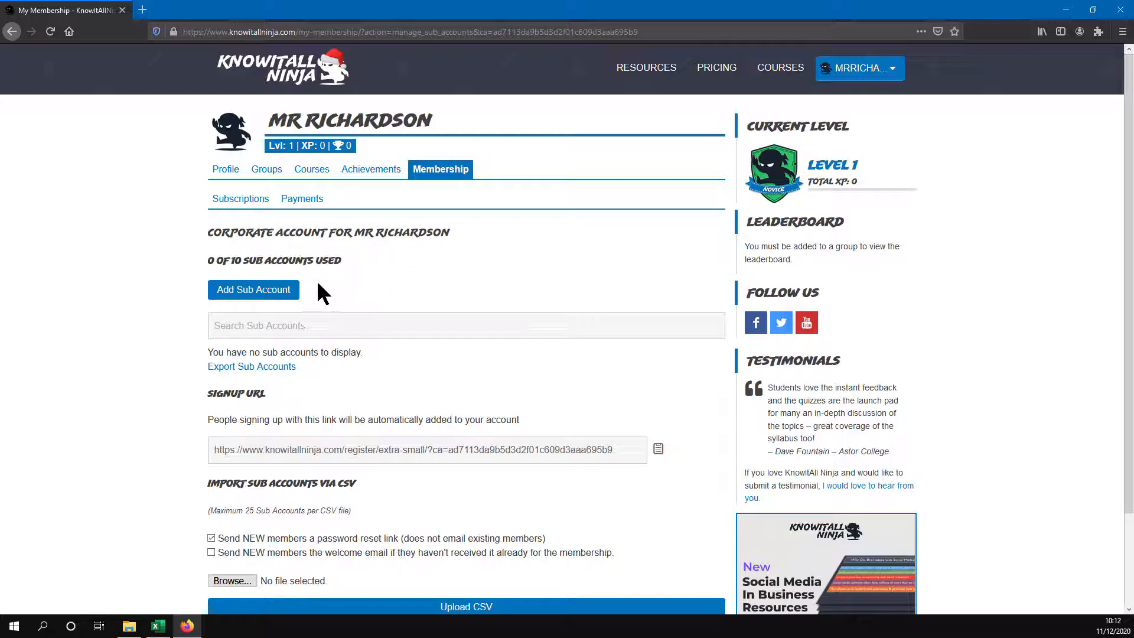
click(273, 294)
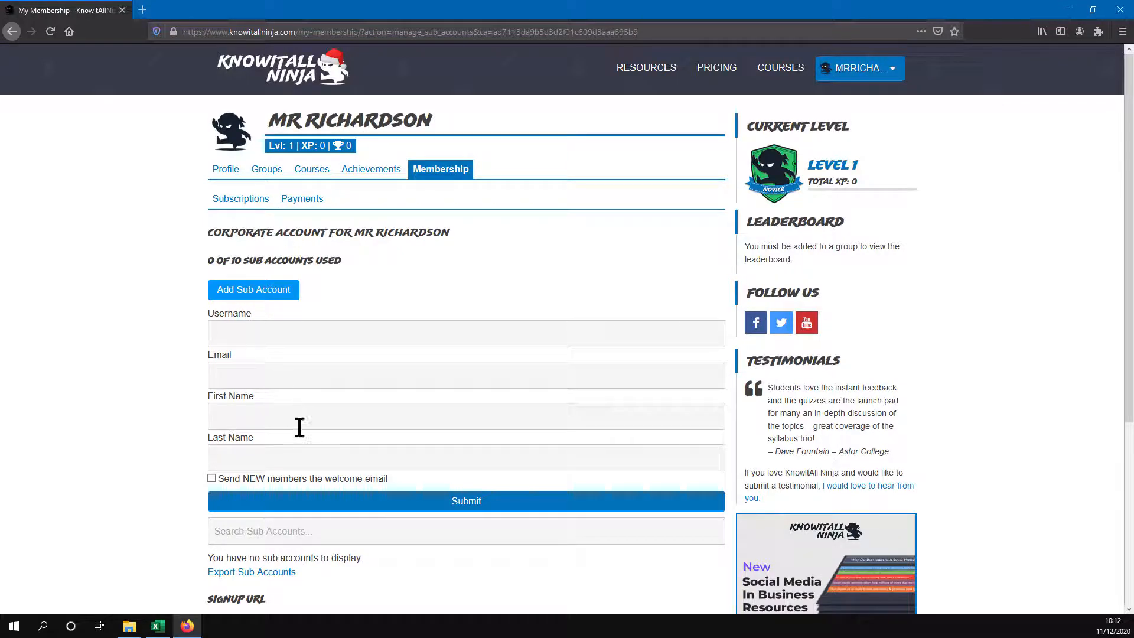
click(230, 480)
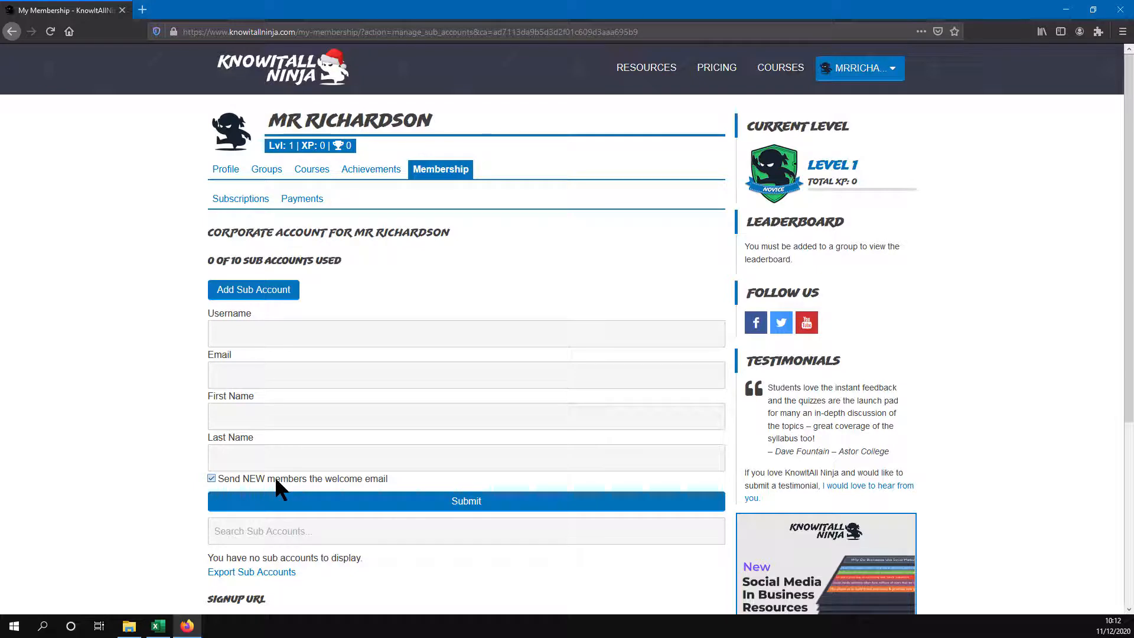
click(269, 294)
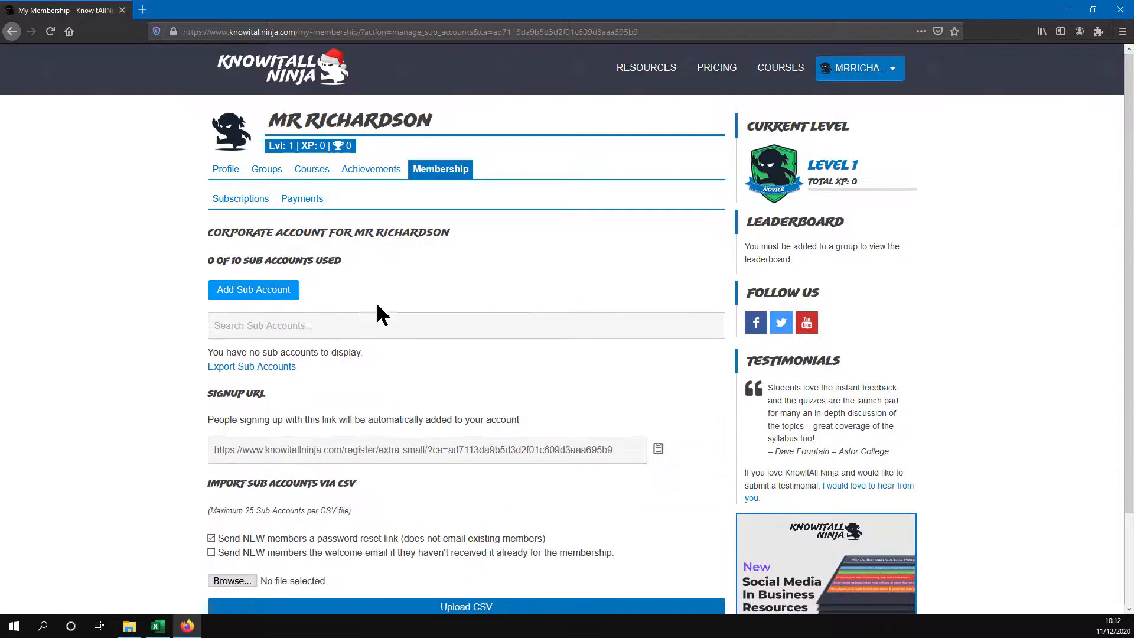
- Highlight the full signup URL for self-registration and clear the selection
scroll(459, 317, down, 2)
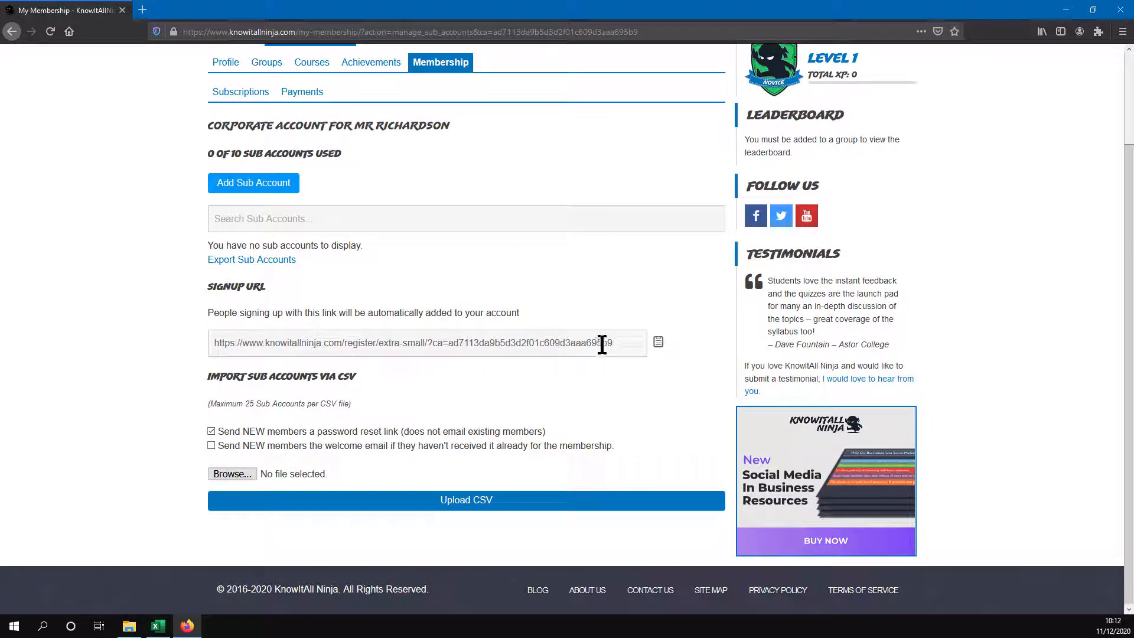
drag(216, 343, 612, 339)
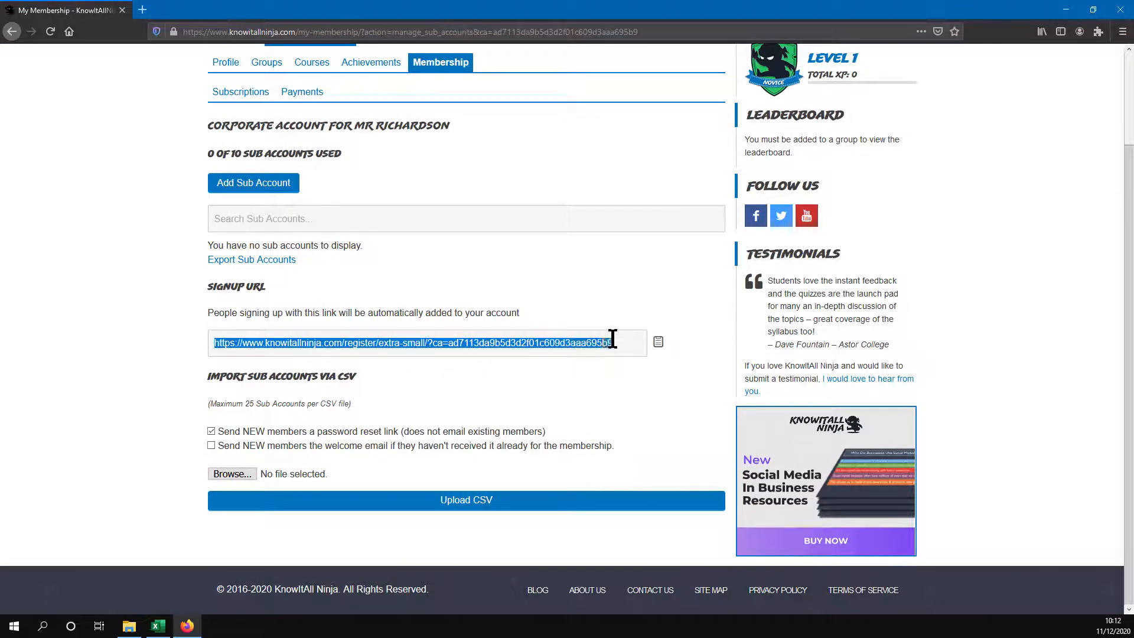
click(598, 298)
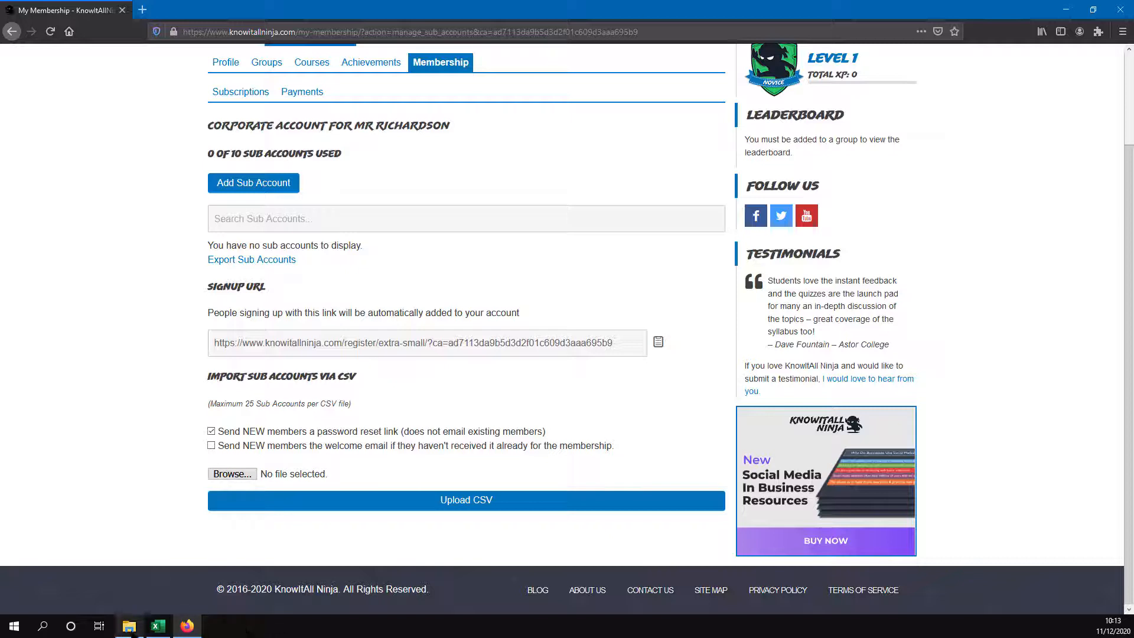
- Switch to Excel and autofit columns A to E of the user sheet so the student details are readable
click(162, 629)
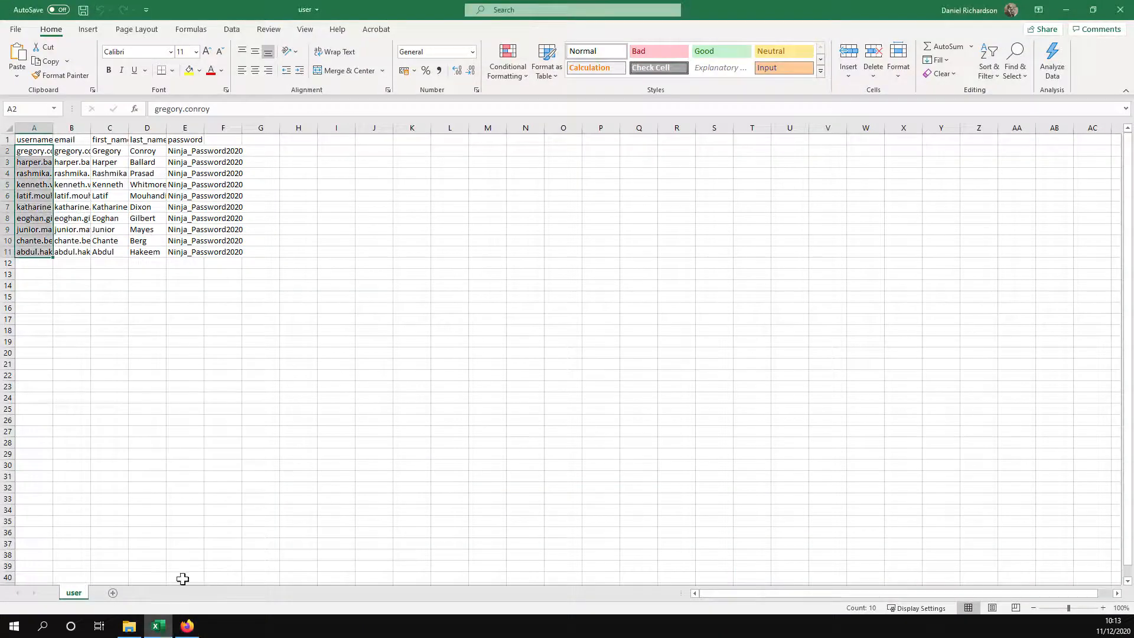
double_click(53, 129)
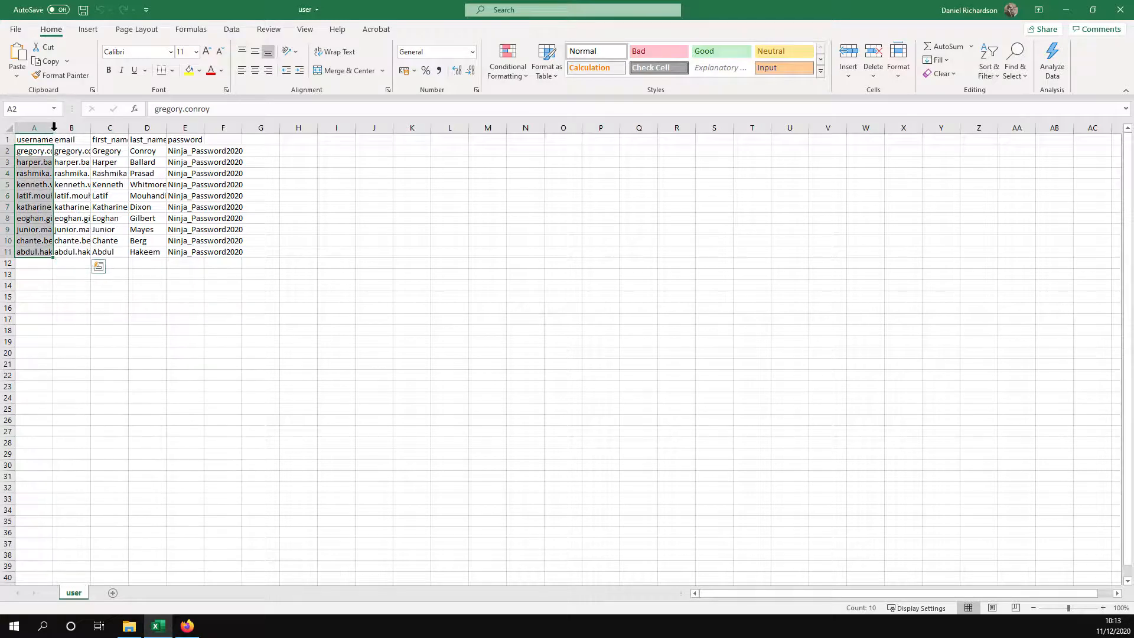
double_click(127, 126)
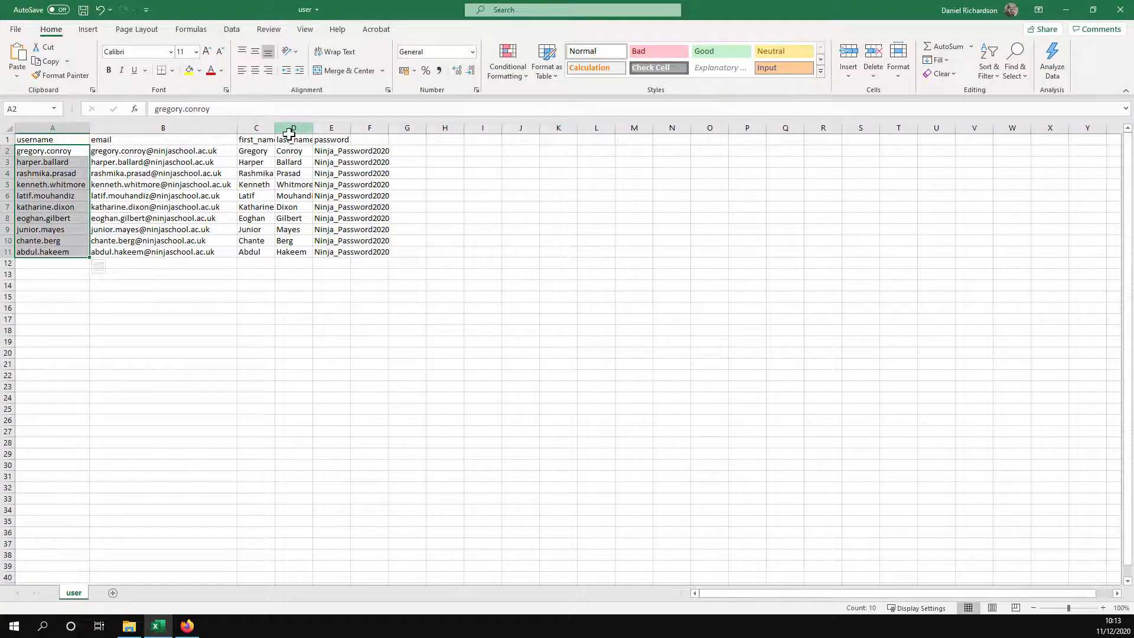
double_click(275, 127)
double_click(319, 128)
double_click(323, 129)
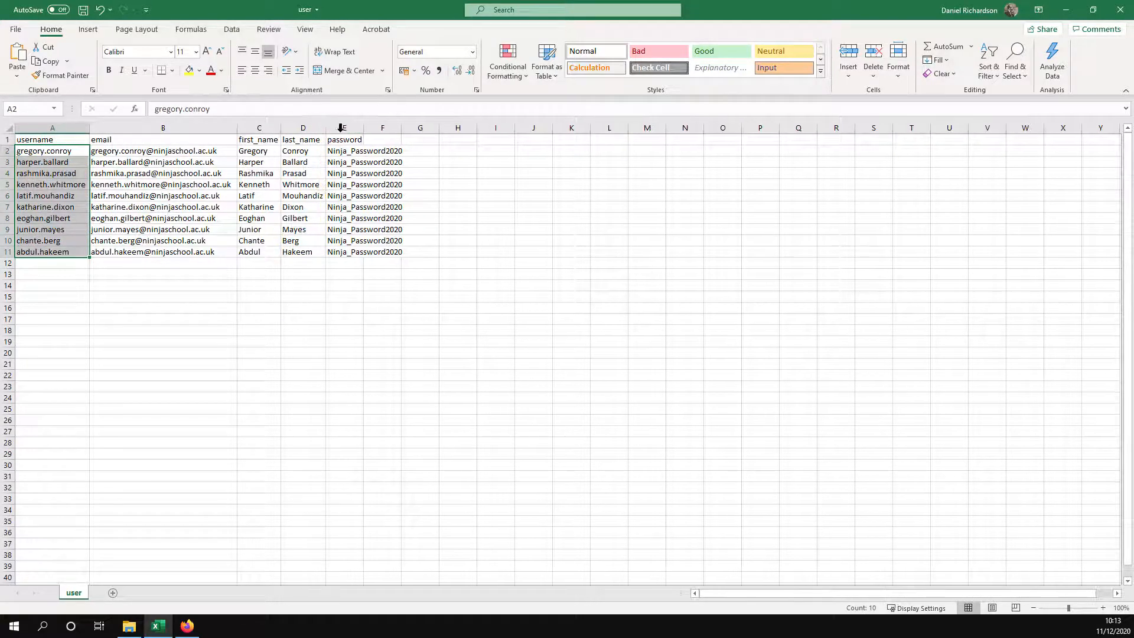
double_click(363, 128)
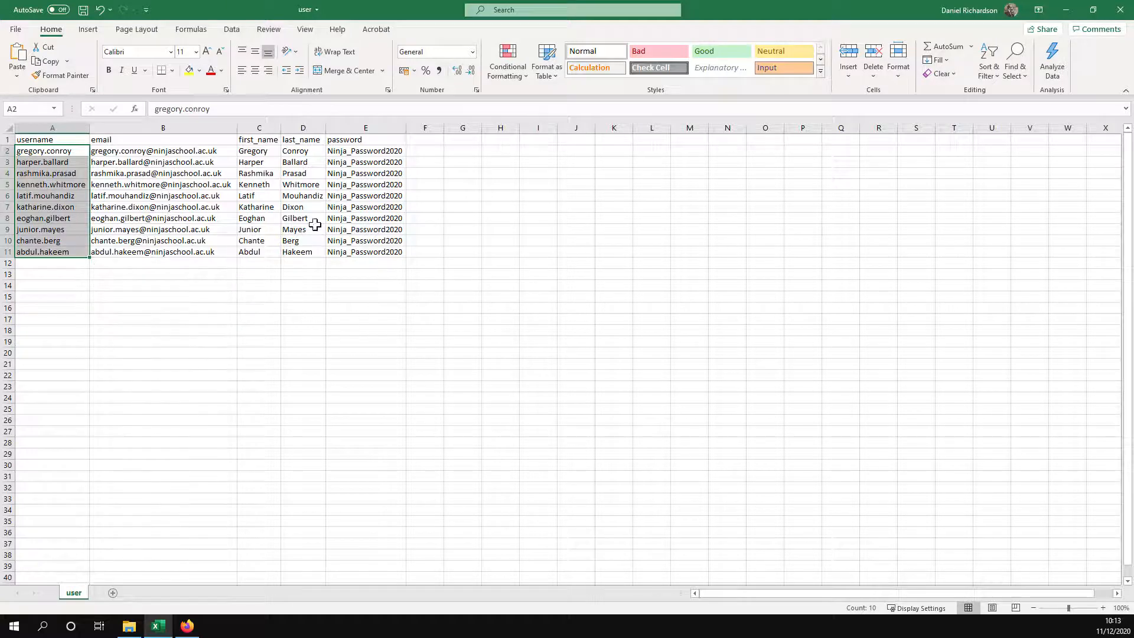
- Return to Firefox and supply user.csv from the TutorialFiles folder as the sub account import file
click(188, 626)
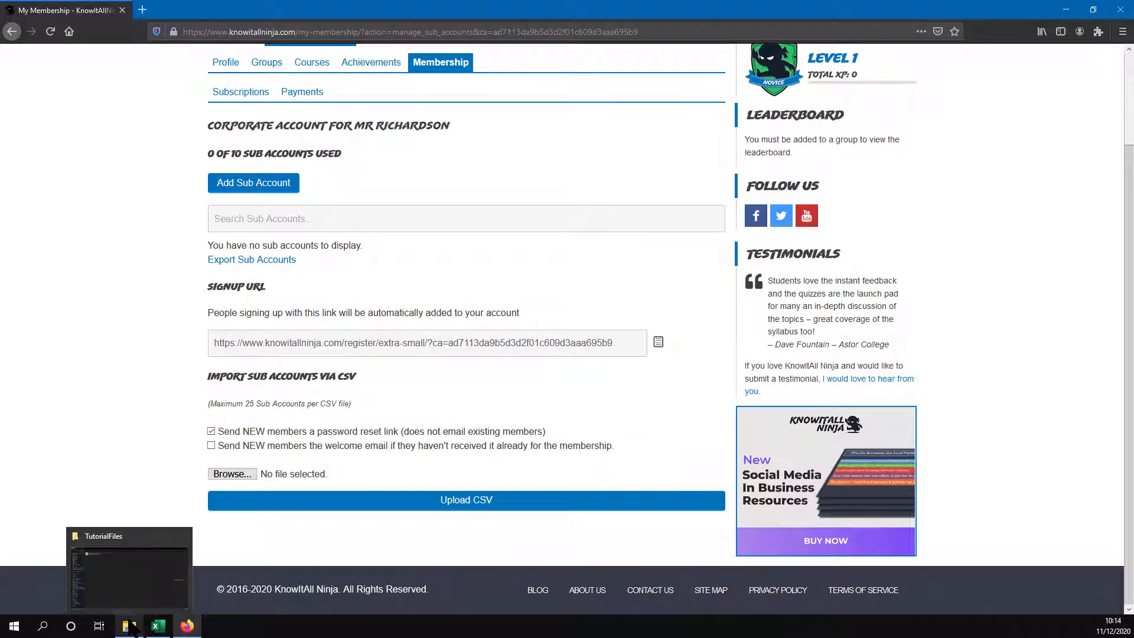
click(128, 570)
double_click(381, 6)
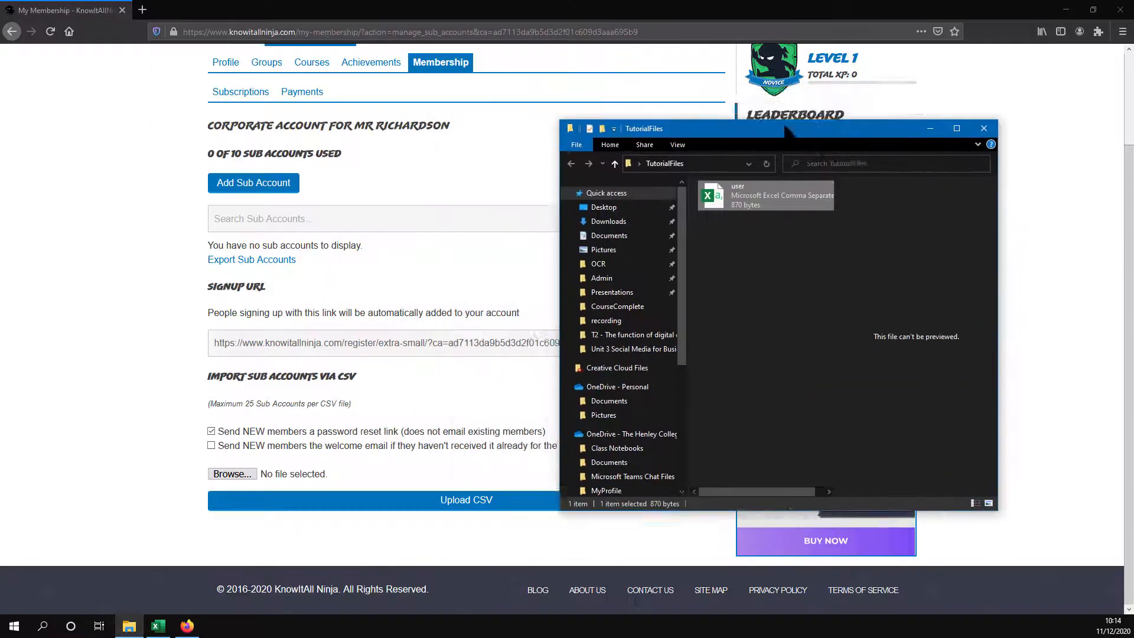
drag(746, 158, 234, 474)
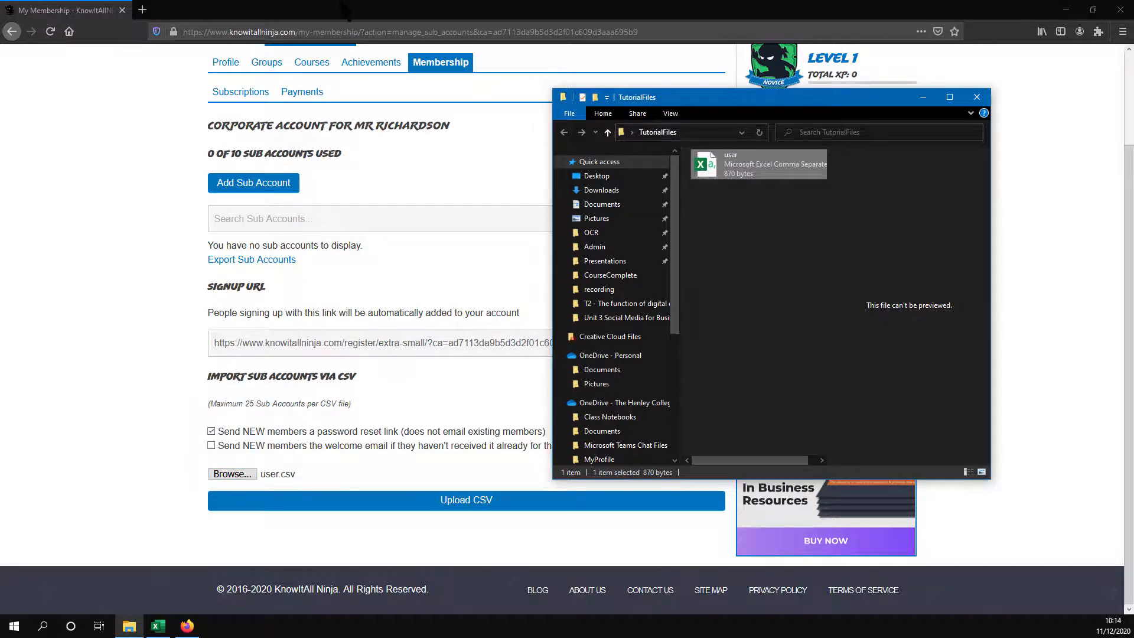
click(341, 1)
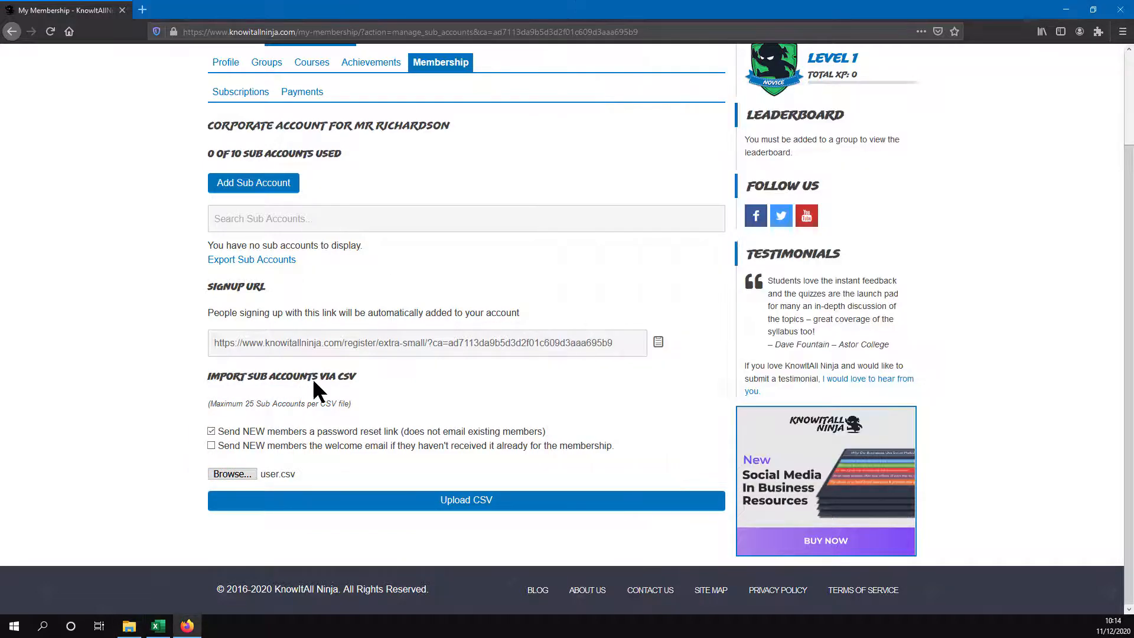
- Try the password reset link option for new members and upload user.csv to import the sub accounts
click(211, 430)
click(211, 431)
click(411, 503)
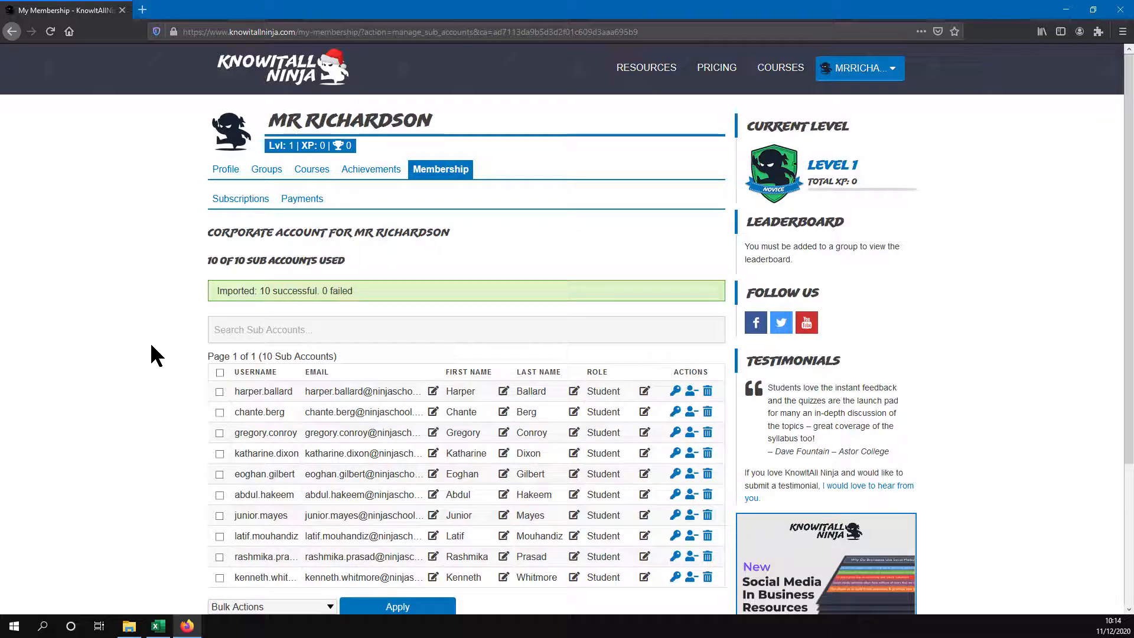
- Examine the imported sub accounts list, including the user details, roles, row actions, bulk actions and signup URL
scroll(150, 344, down, 3)
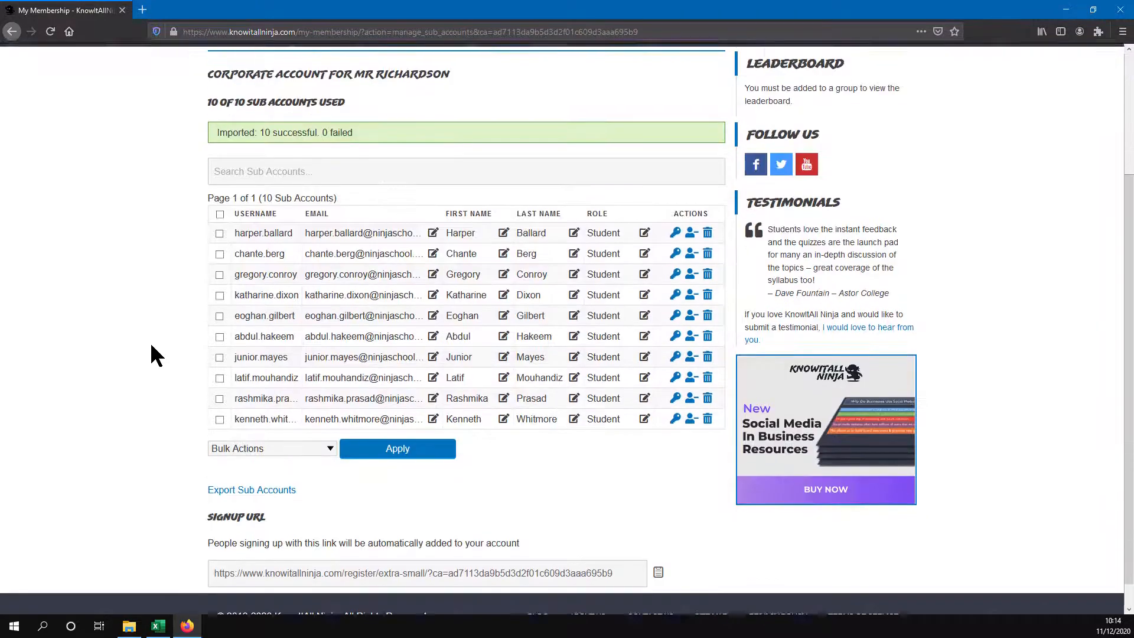
scroll(147, 367, up, 1)
scroll(148, 366, up, 2)
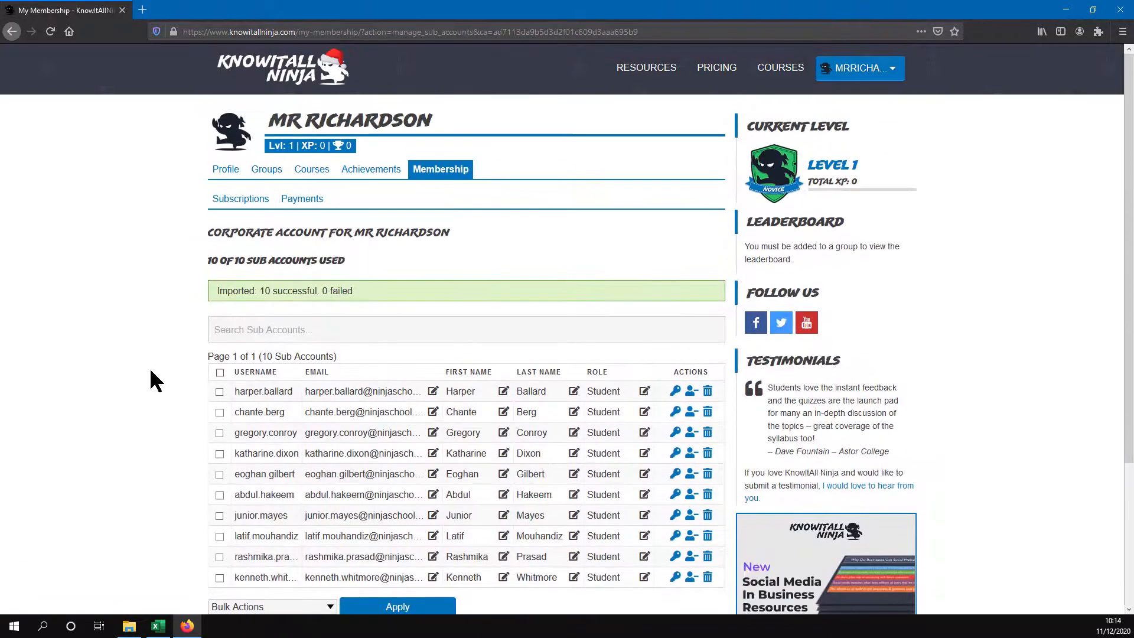
scroll(331, 407, down, 1)
scroll(340, 384, down, 2)
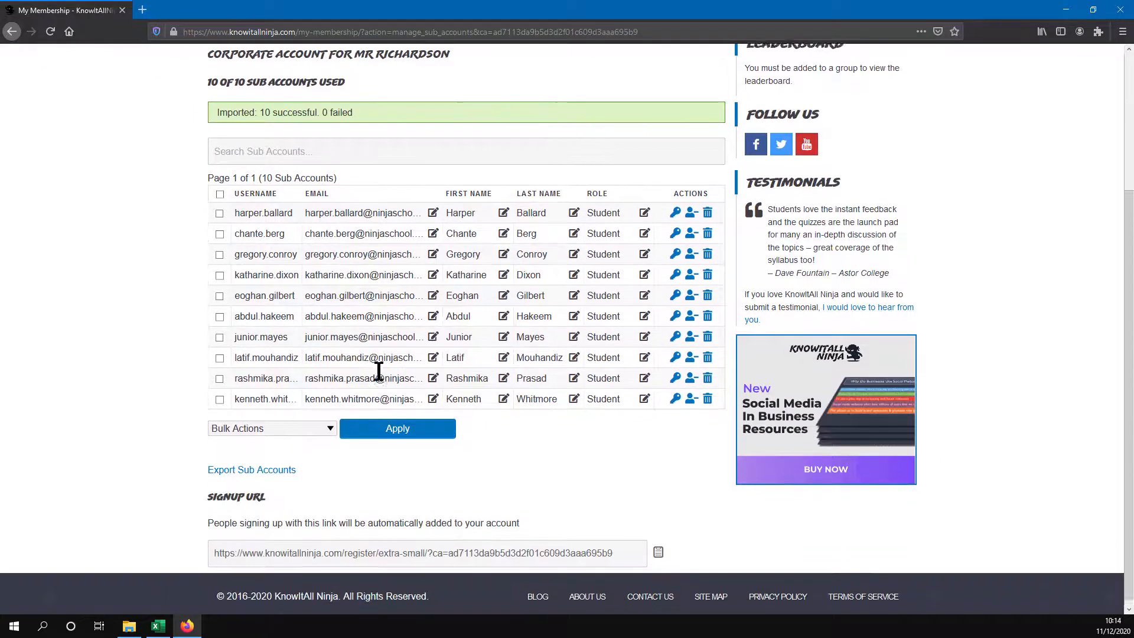
scroll(564, 239, up, 3)
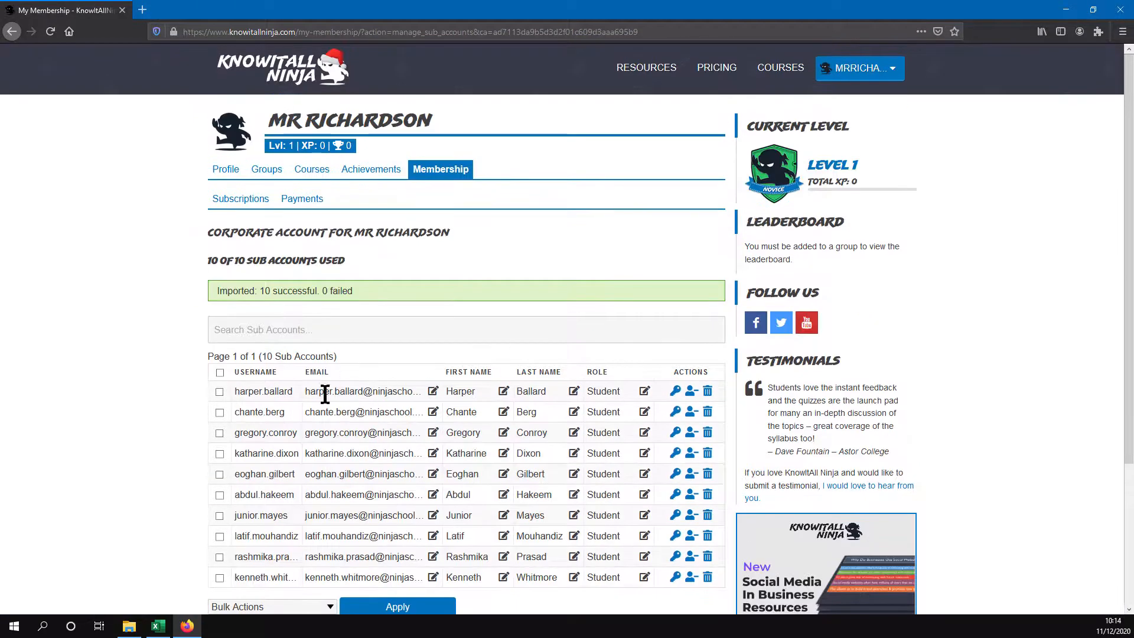
scroll(672, 413, down, 3)
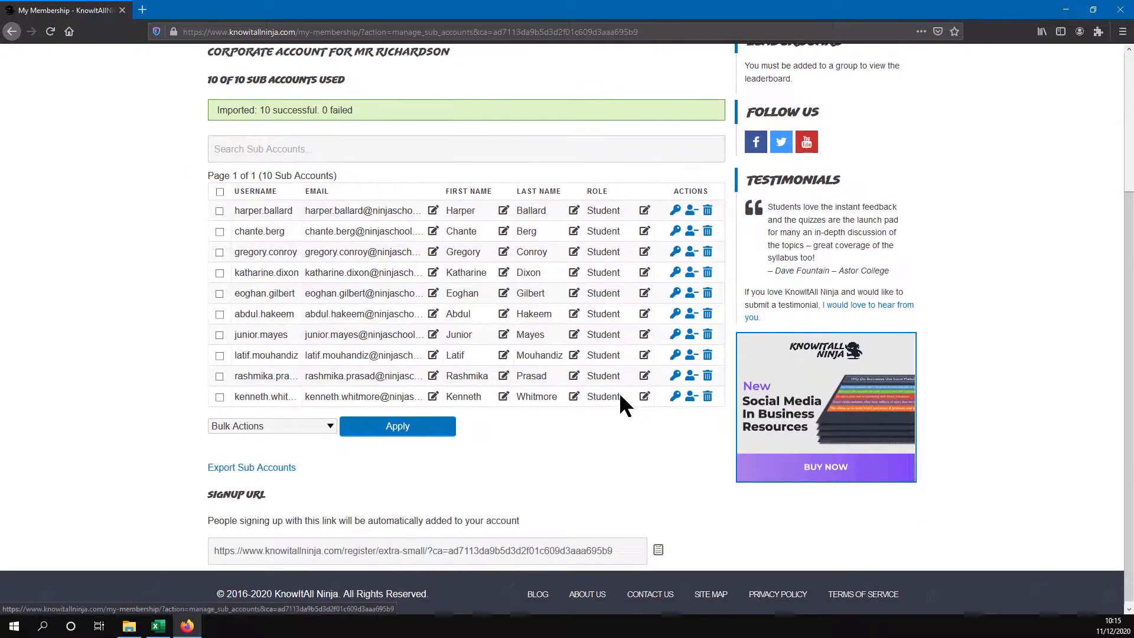
scroll(547, 239, up, 3)
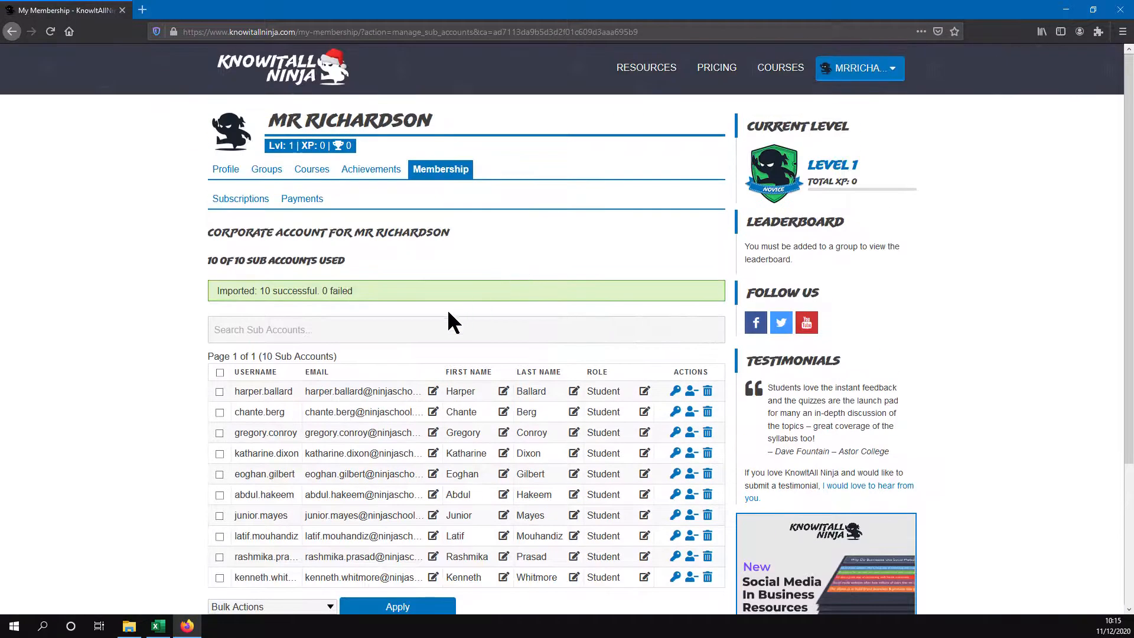
scroll(491, 323, down, 3)
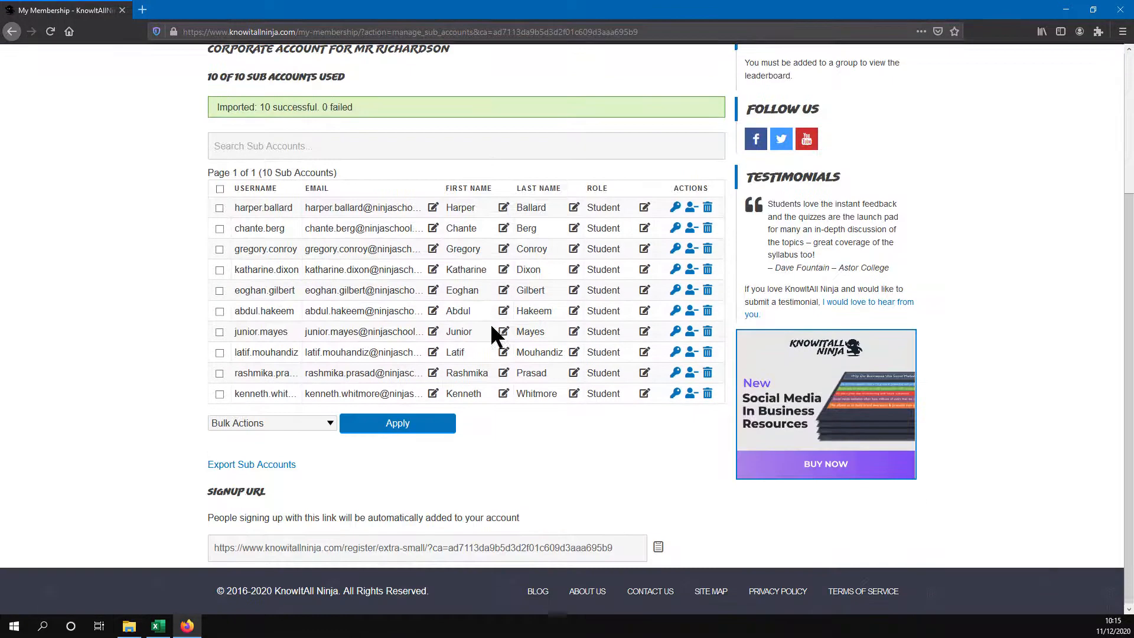
scroll(317, 344, up, 3)
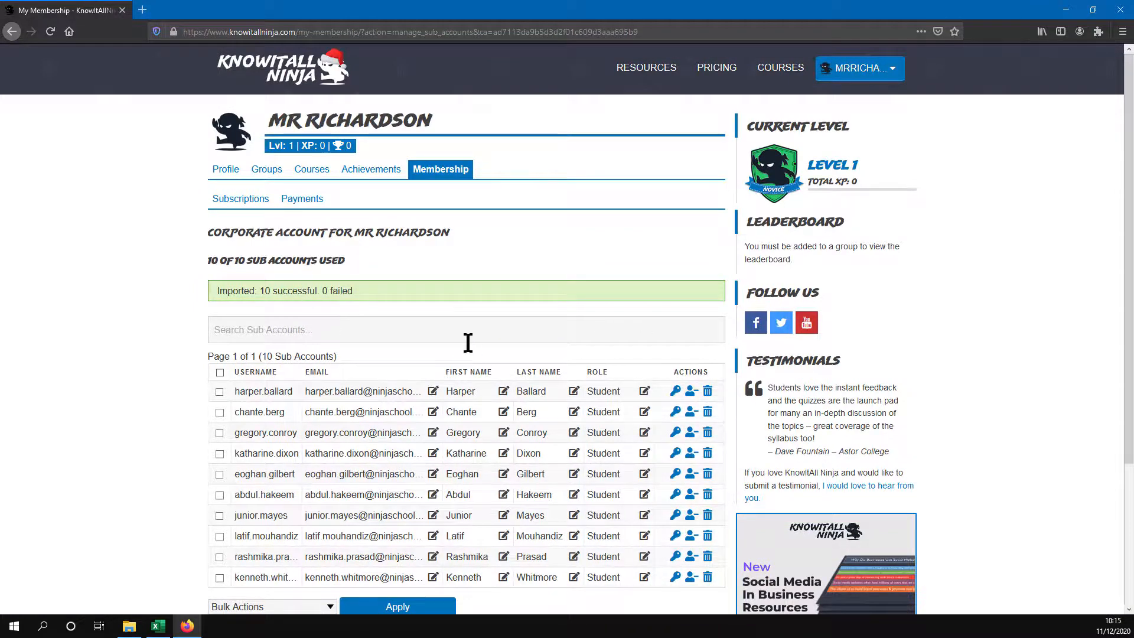
- Add an s to the start of the first listed sub account's email address and save the change
scroll(466, 345, down, 3)
scroll(414, 330, up, 1)
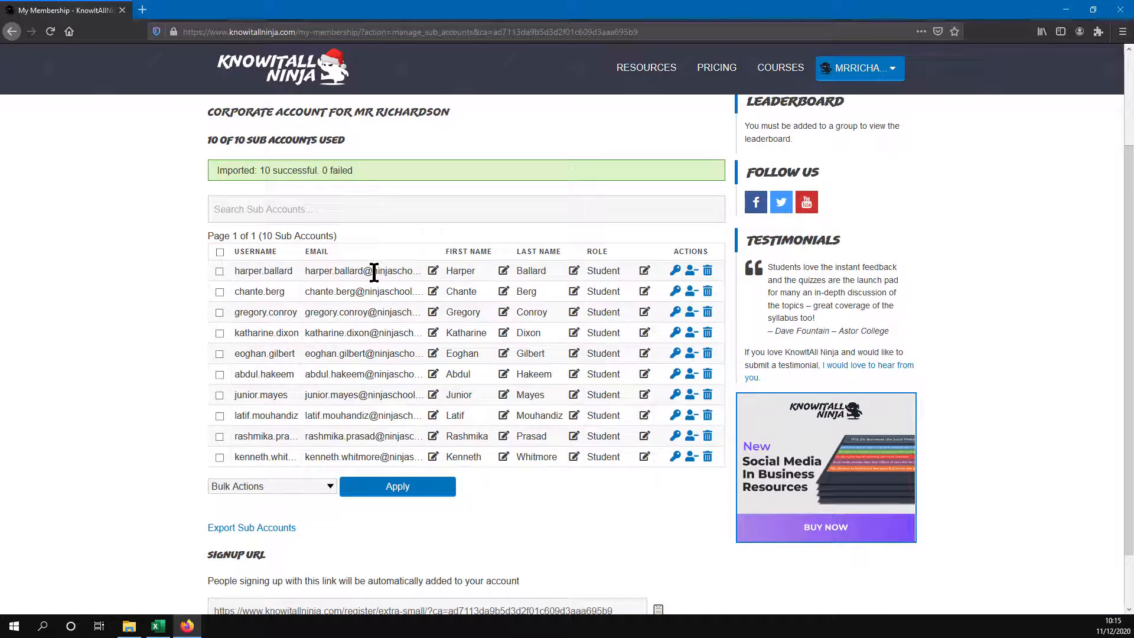
click(432, 271)
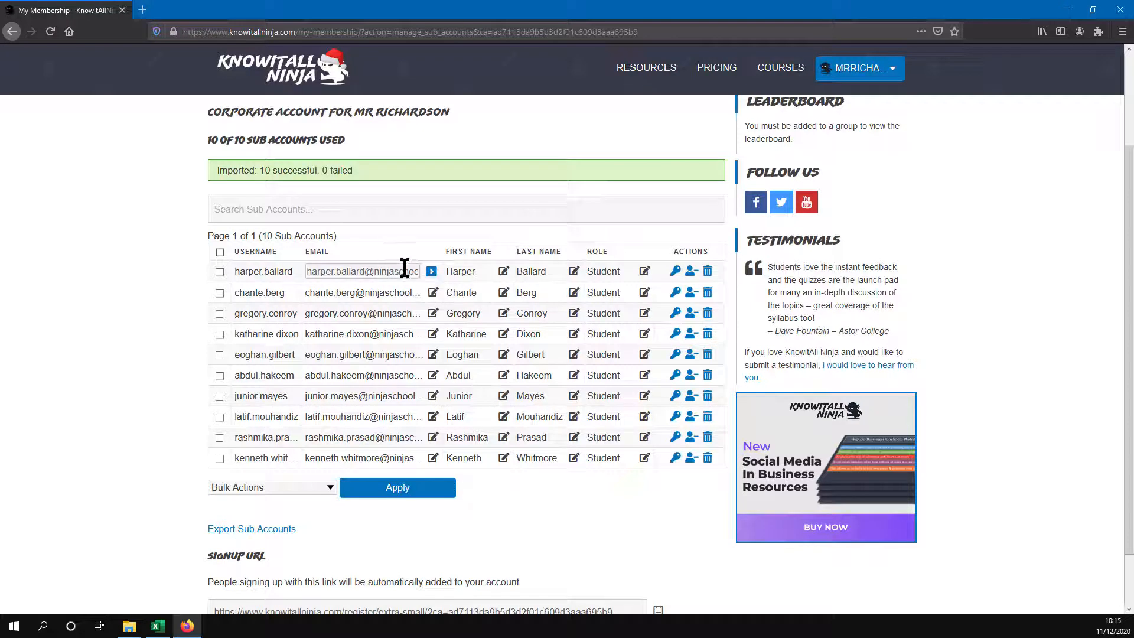
click(334, 271)
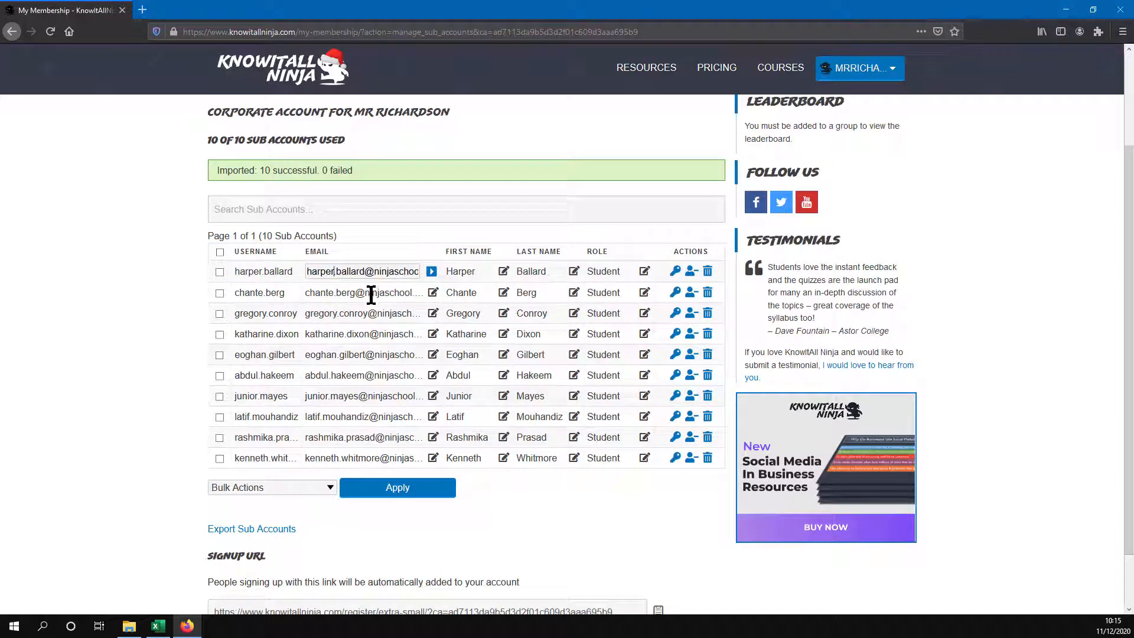
text(s)
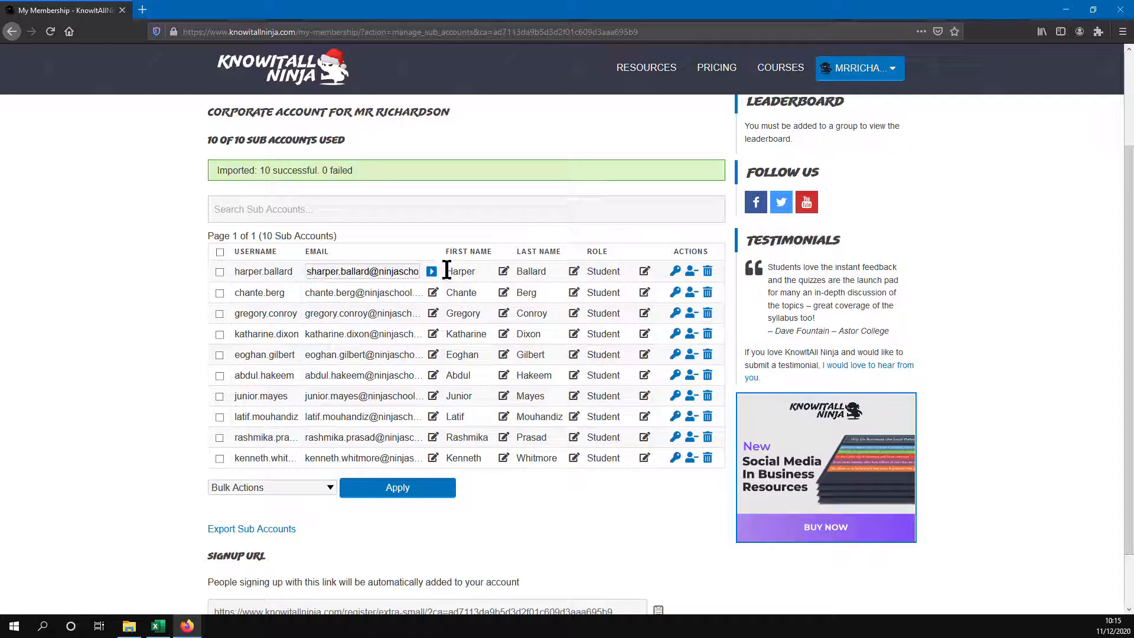
click(431, 271)
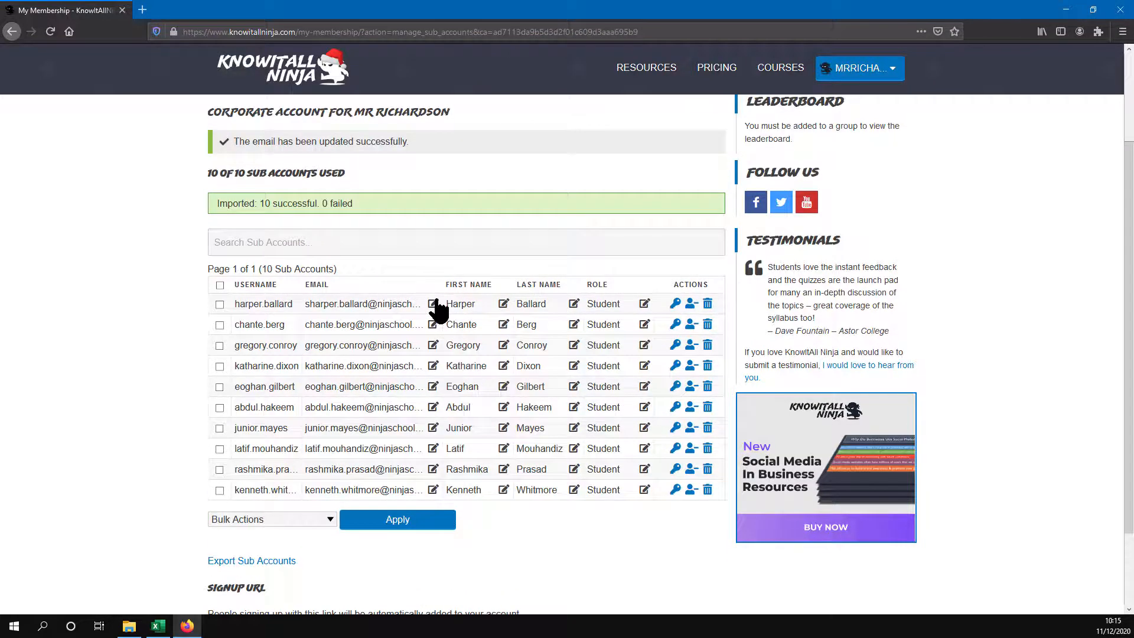
- Remove the extra leading s from the first sub account's email address and save it
click(434, 303)
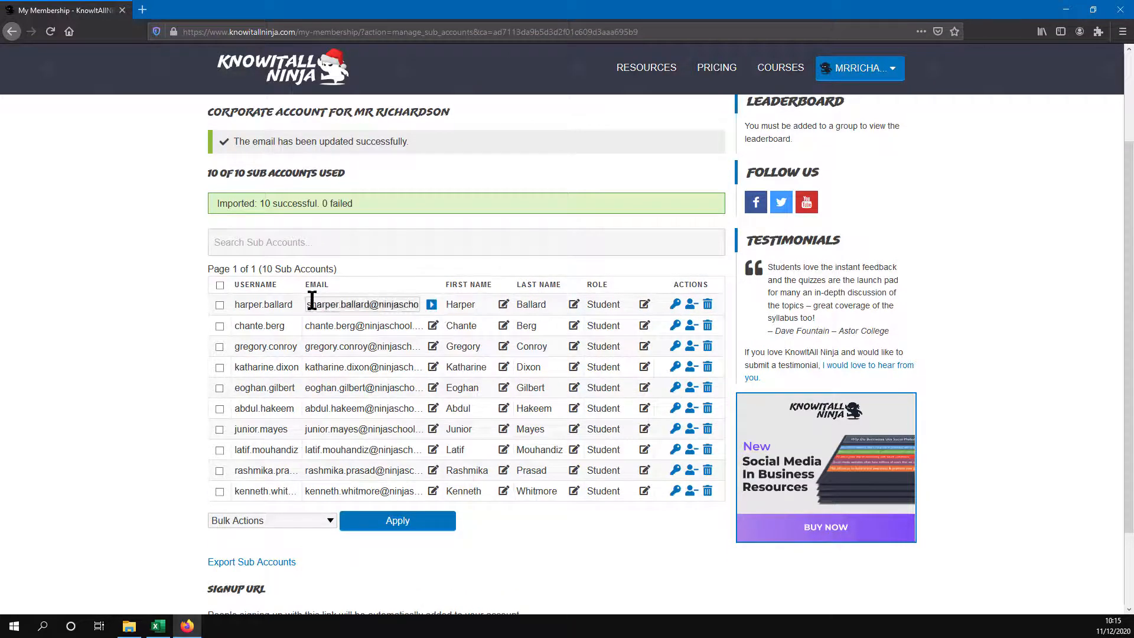
key(Delete)
click(431, 305)
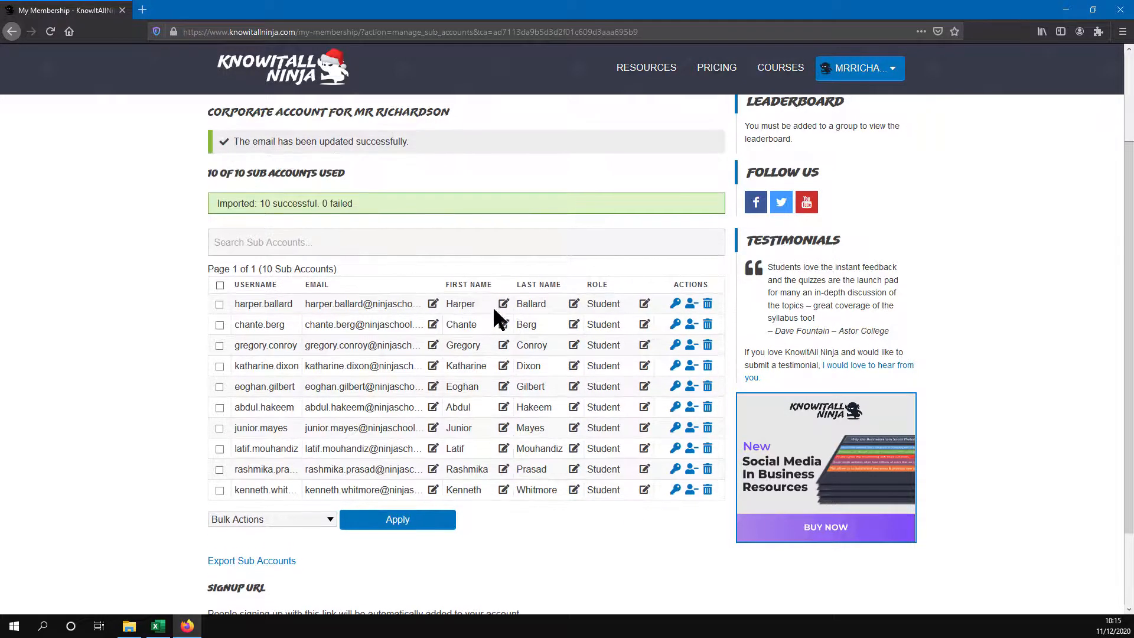
- Change the role of the first listed sub account to Teacher and save it
click(644, 304)
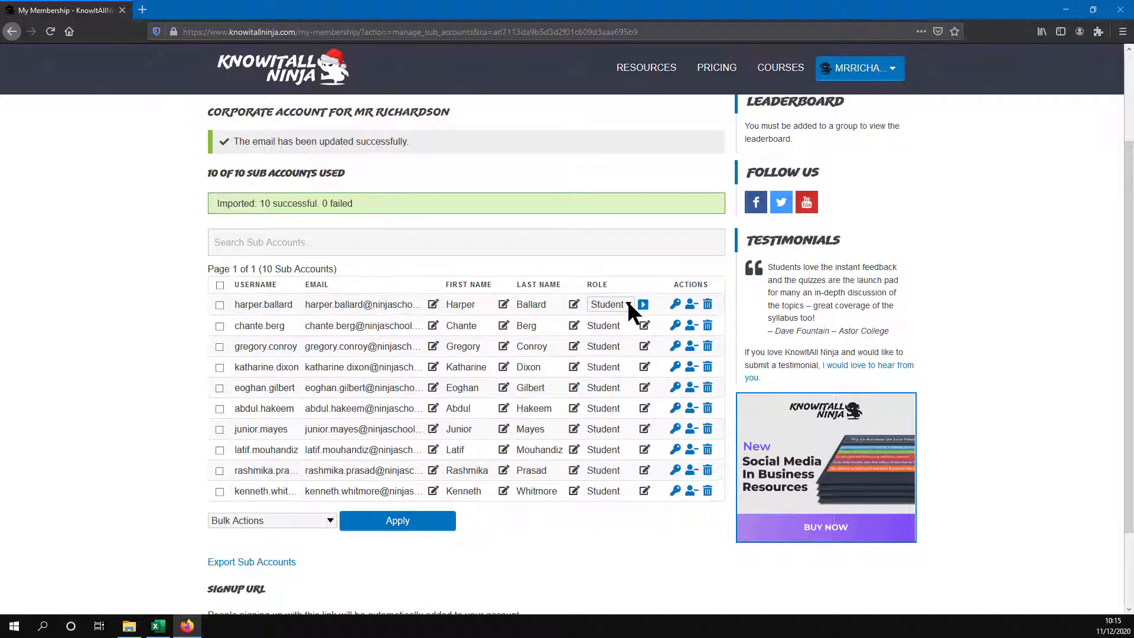
click(626, 302)
click(609, 336)
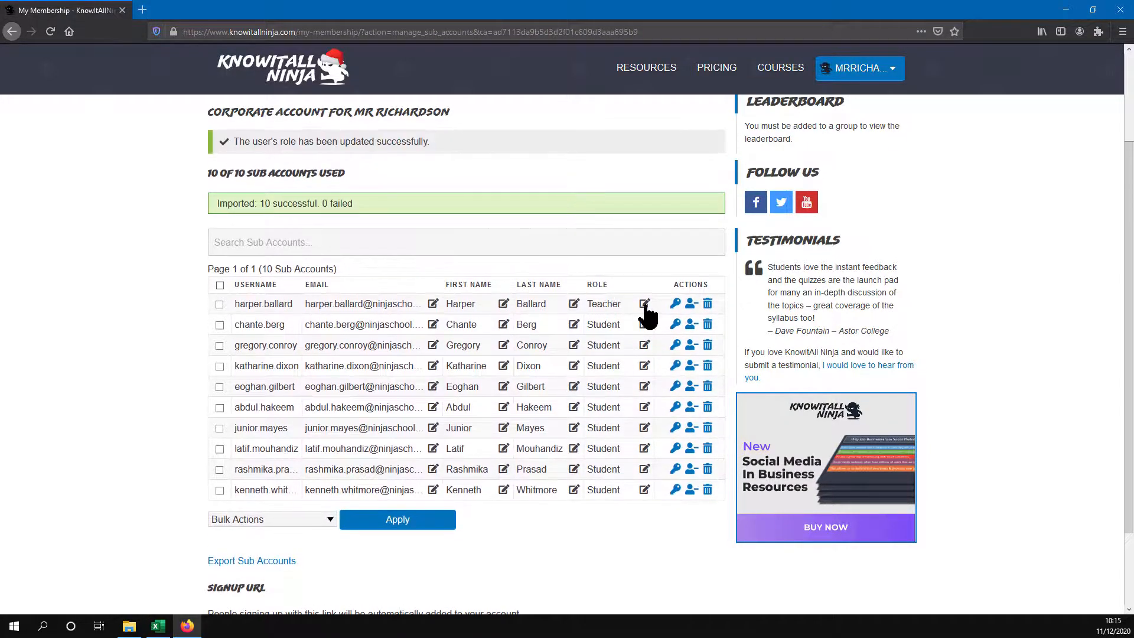
- Set the first listed sub account's role back to Student and save it
click(617, 306)
click(612, 324)
scroll(620, 366, up, 3)
scroll(713, 379, down, 3)
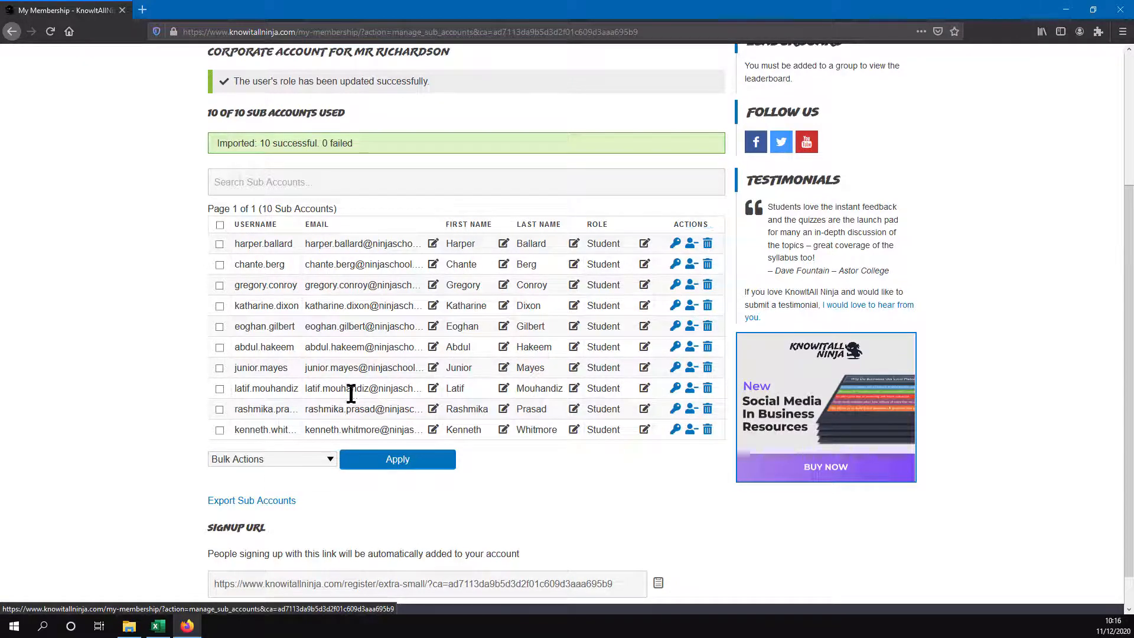
- Select all sub accounts, try Reset Progress as the bulk operation, and restore the default Bulk Actions choice without applying it
click(219, 224)
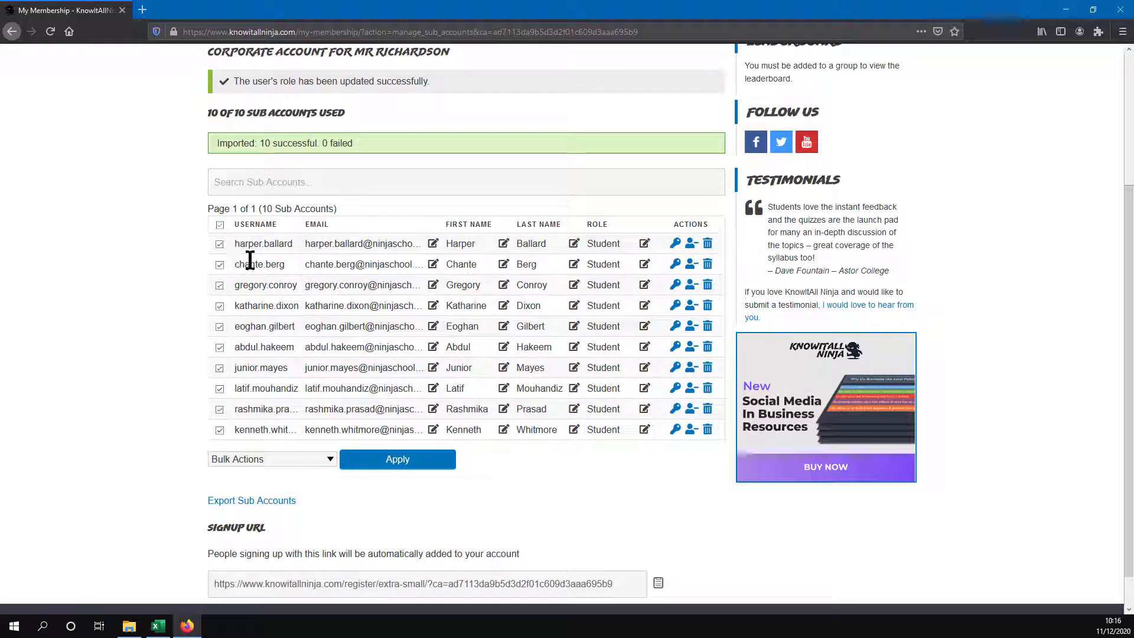
click(266, 457)
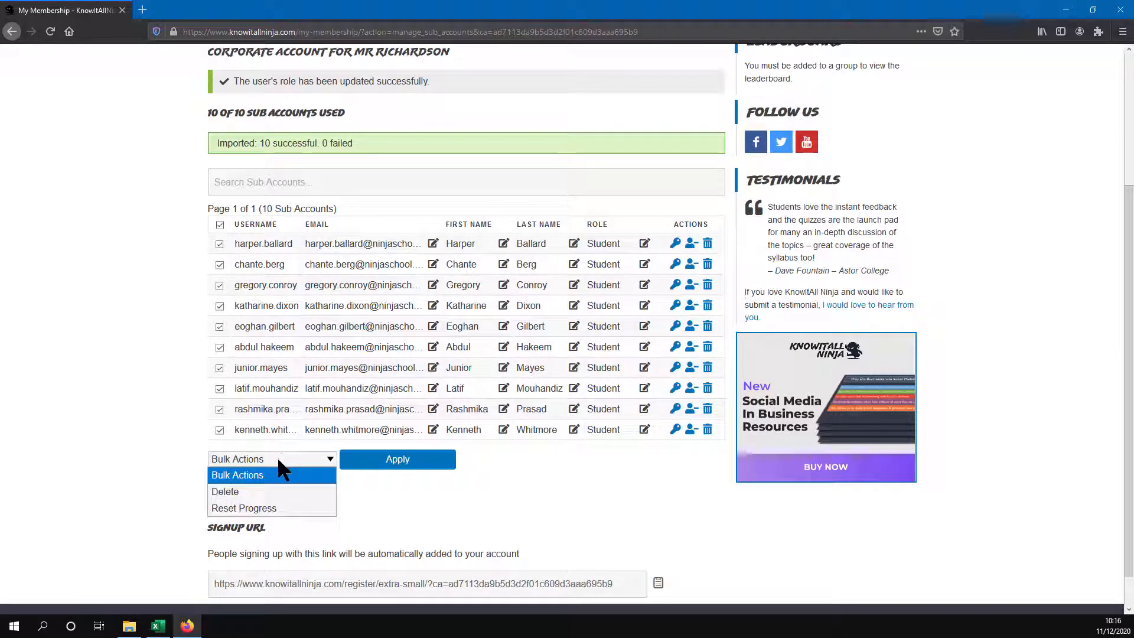
click(279, 505)
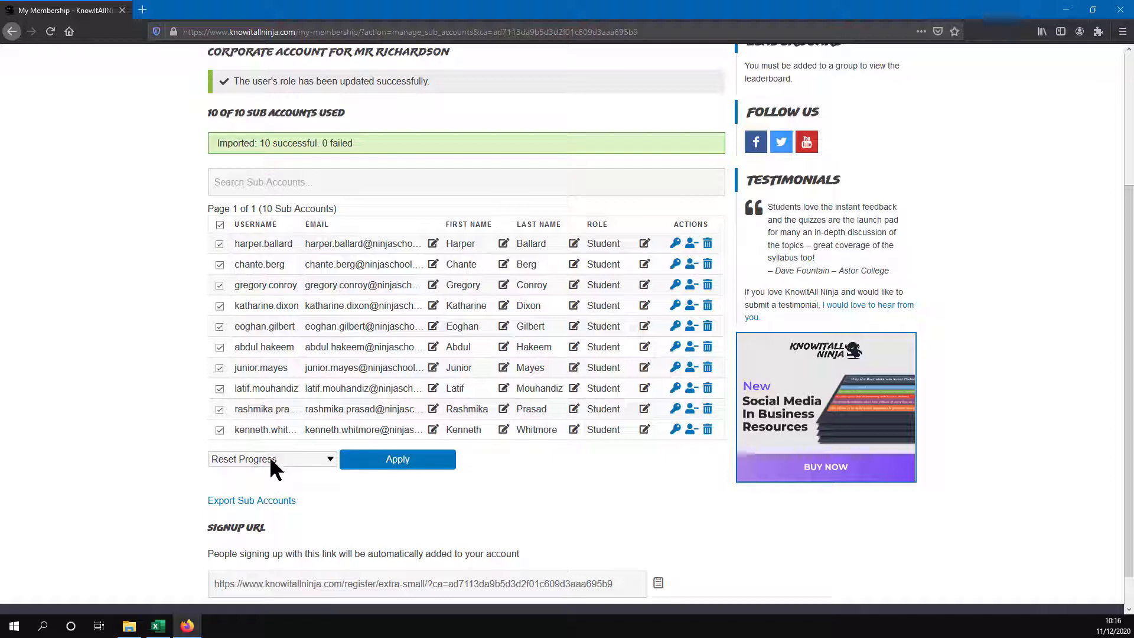
click(269, 462)
click(262, 477)
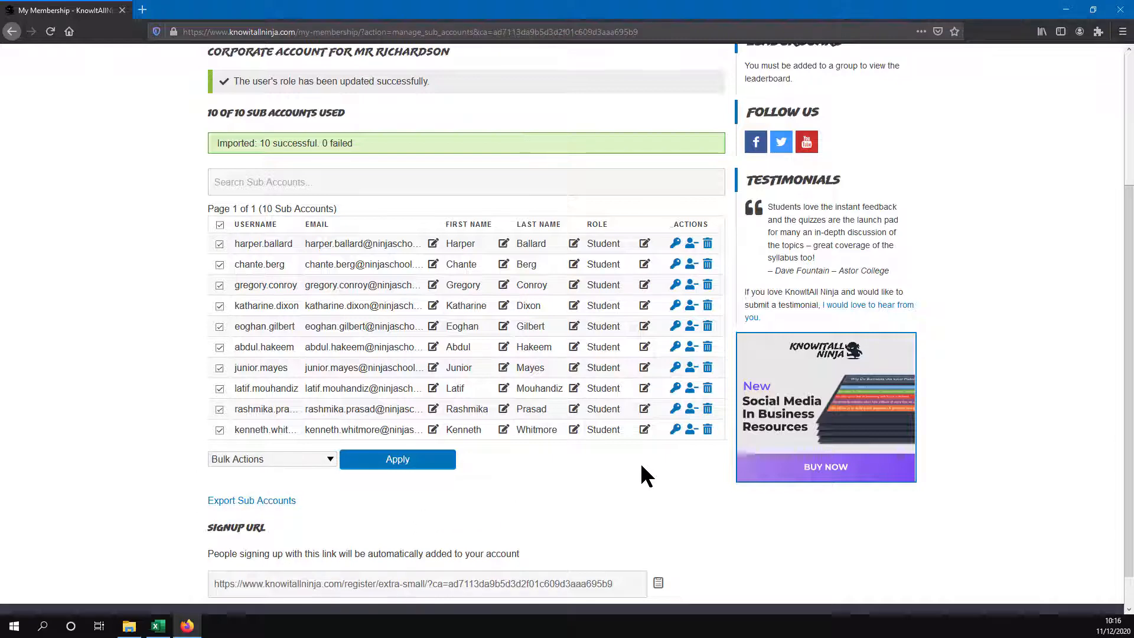
scroll(644, 470, up, 1)
scroll(635, 466, down, 1)
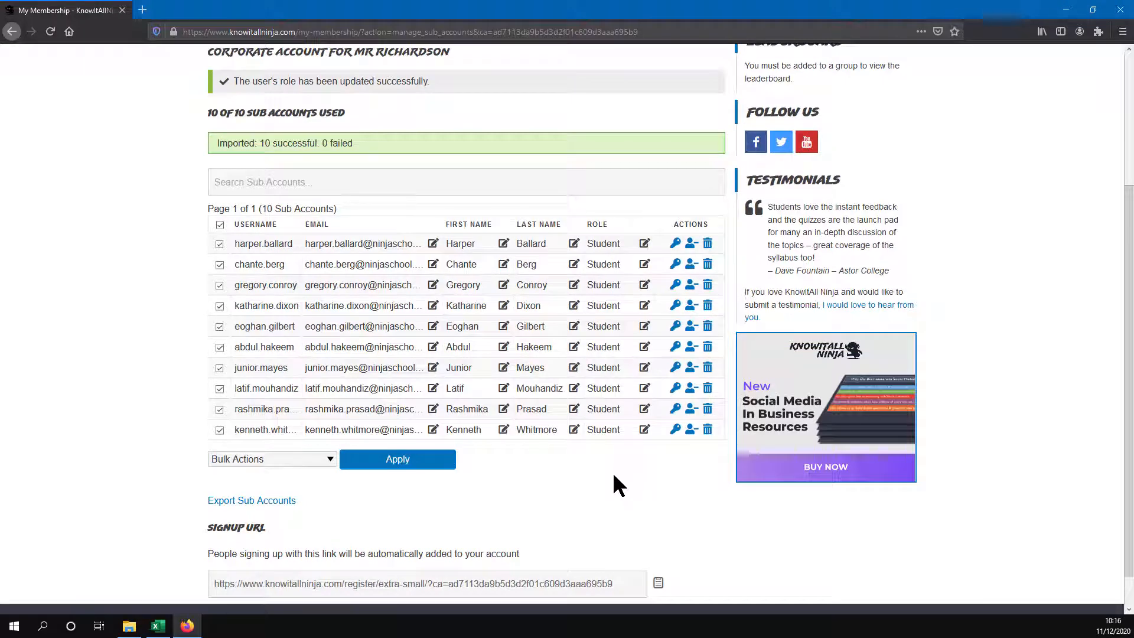
scroll(611, 473, up, 3)
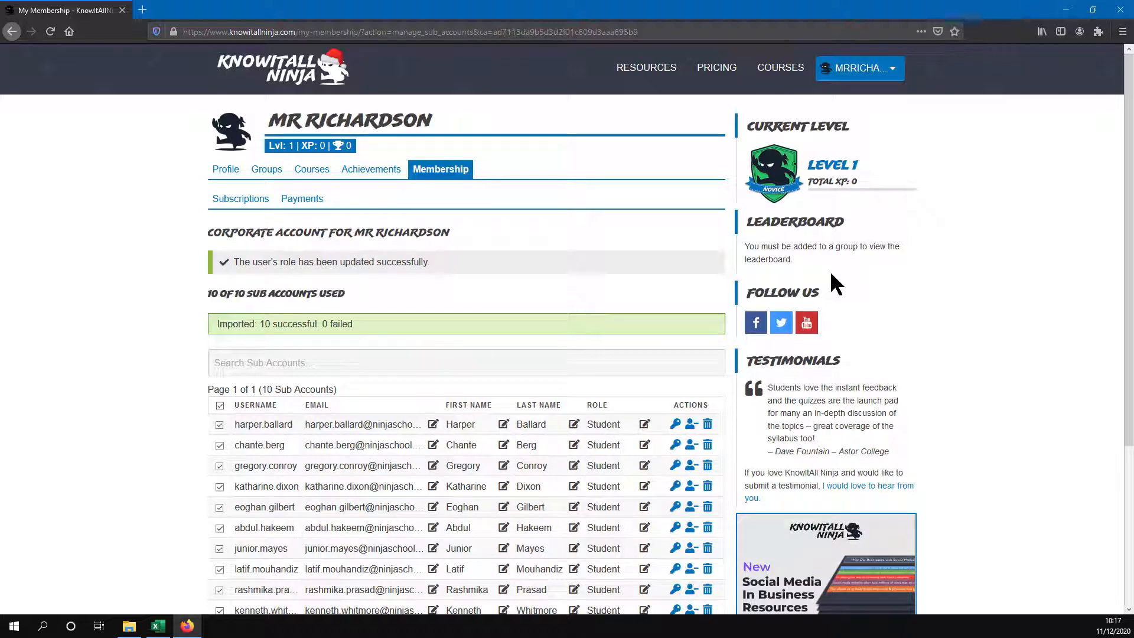
scroll(996, 274, down, 4)
scroll(960, 278, up, 2)
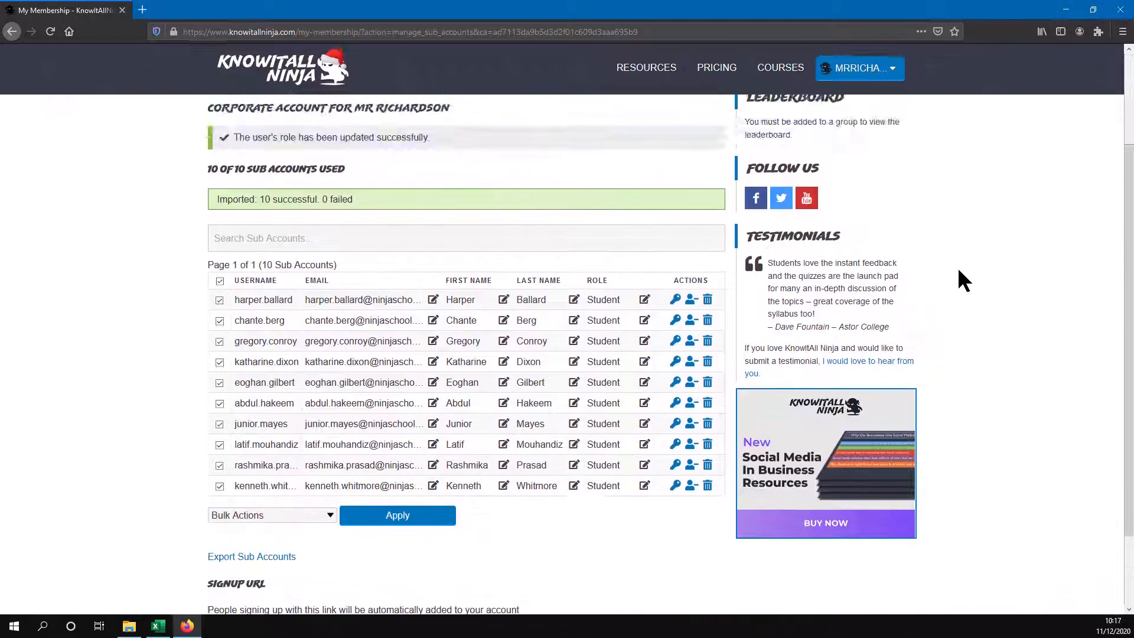
scroll(886, 532, down, 2)
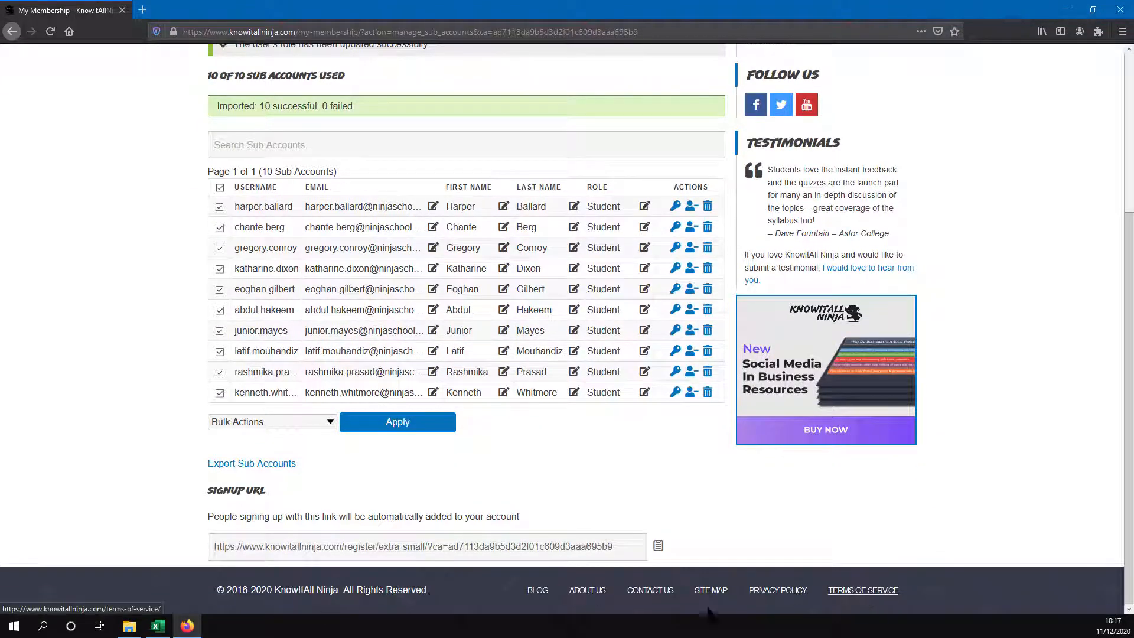
scroll(991, 362, up, 3)
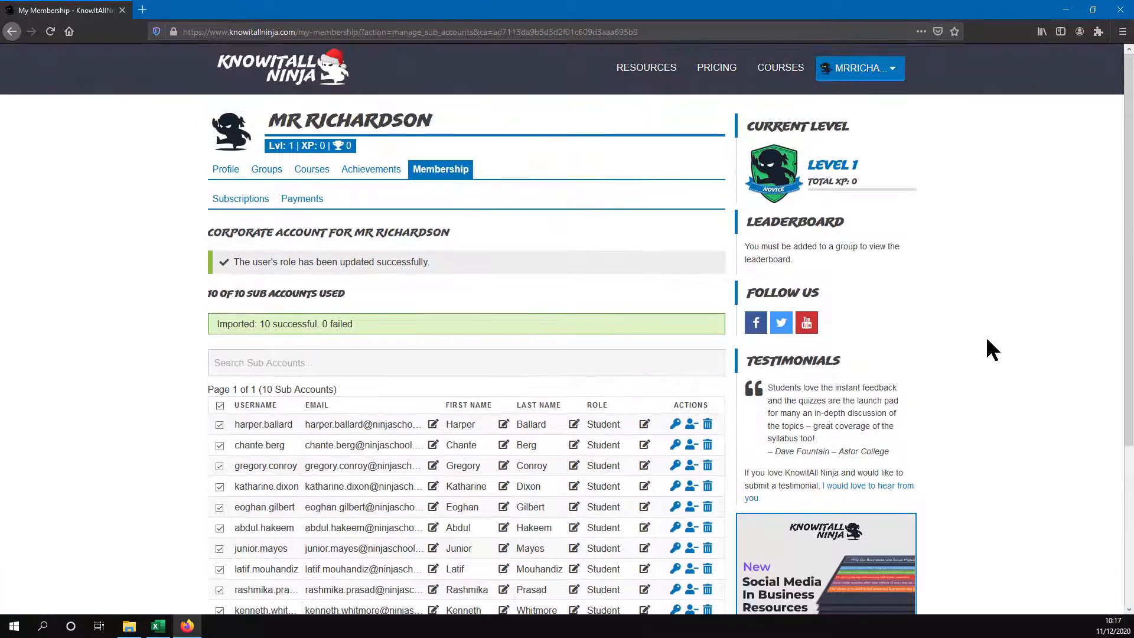